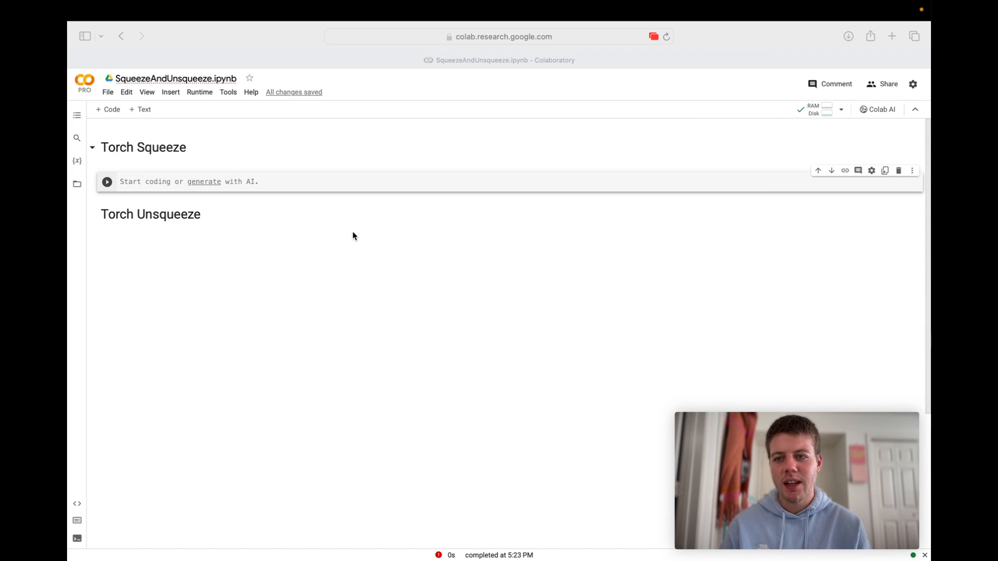
# Switch to the torch.squeeze documentation and highlight the dim=None argument in its signature
pyautogui.press('super+grave')
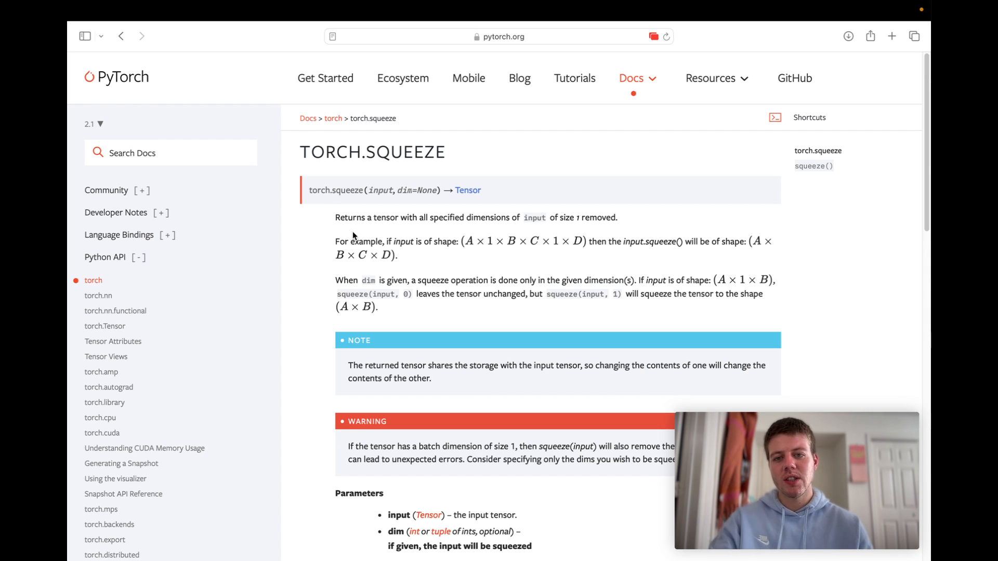
pyautogui.moveTo(396, 190)
pyautogui.mouseDown()
pyautogui.moveTo(427, 192)
pyautogui.moveTo(363, 190)
pyautogui.mouseUp()
# Return to the Colab notebook and run a cell with 'import torch'
pyautogui.click(441, 191)
pyautogui.hotkey('ctrl', 'Right')
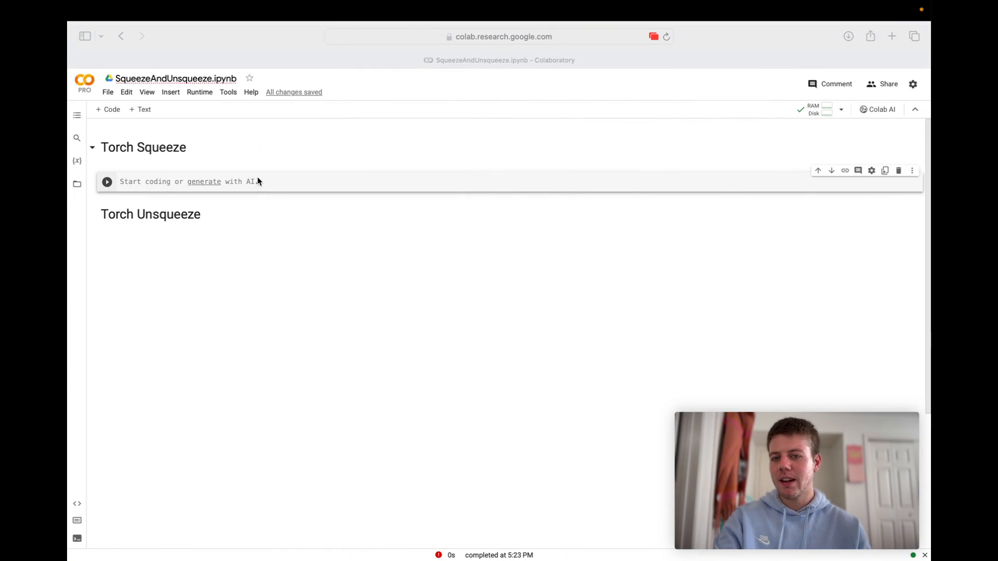
pyautogui.write('import')
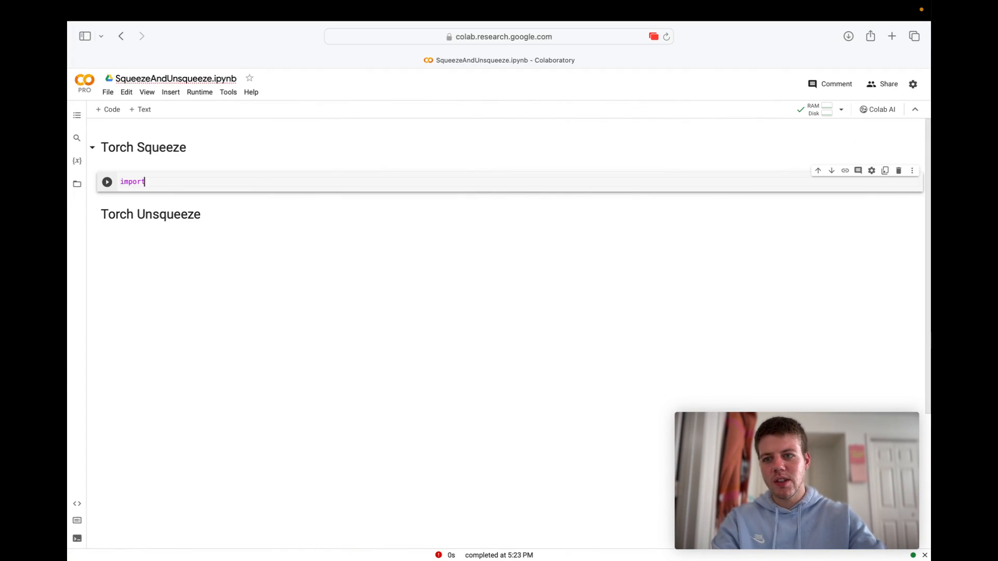
pyautogui.write(' torch')
pyautogui.hotkey('shift', 'Return')
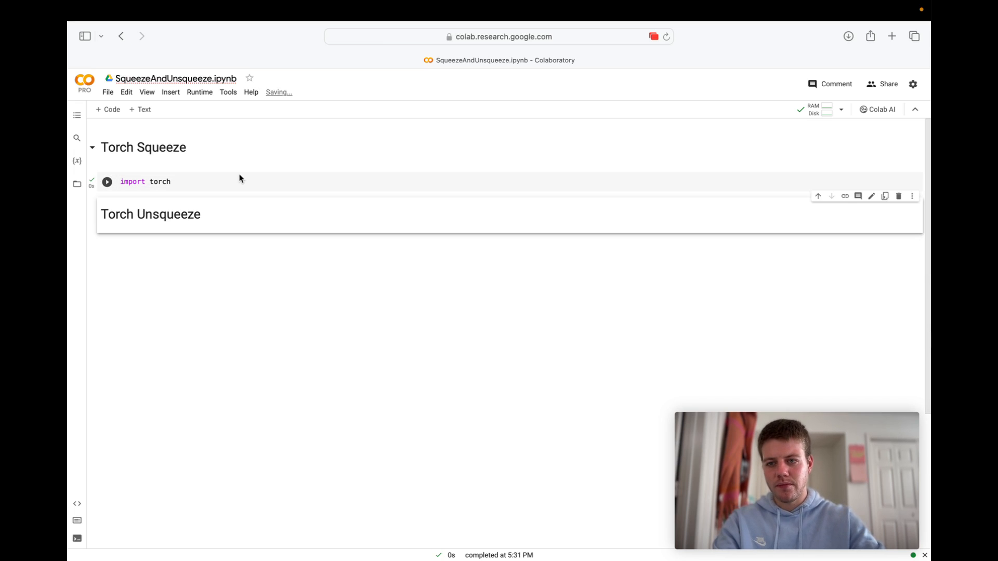
# Add a code cell defining x = torch.tensor([[[1,2,3], [5,6,7]]]) with an extra outer bracket
pyautogui.click(252, 183)
pyautogui.click(110, 109)
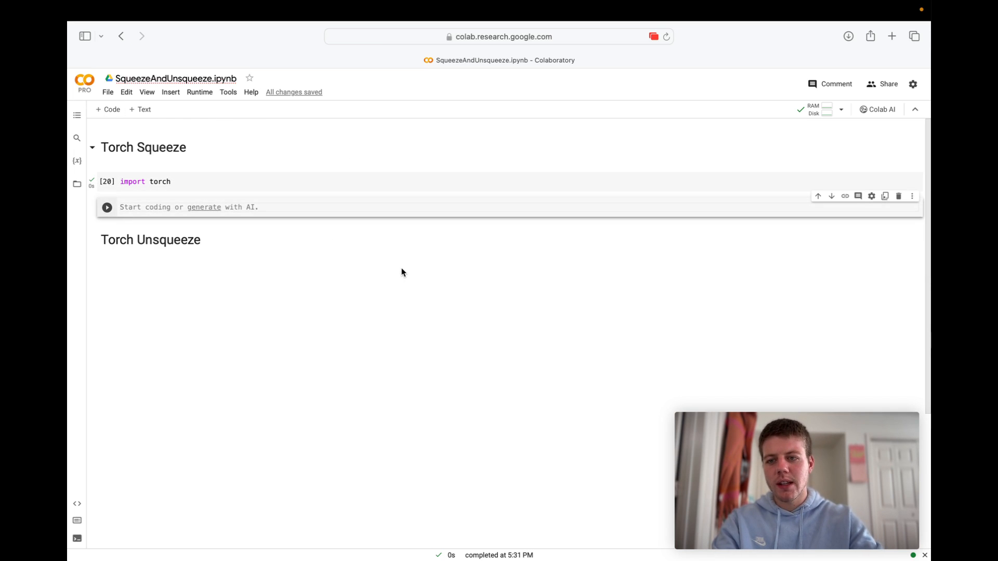
pyautogui.write('x = tensor')
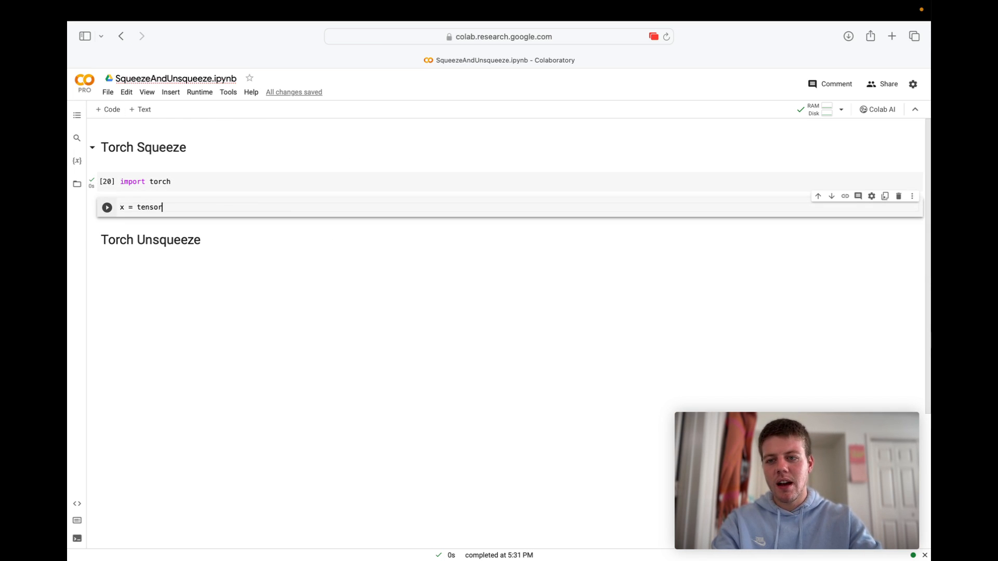
pyautogui.write('[')
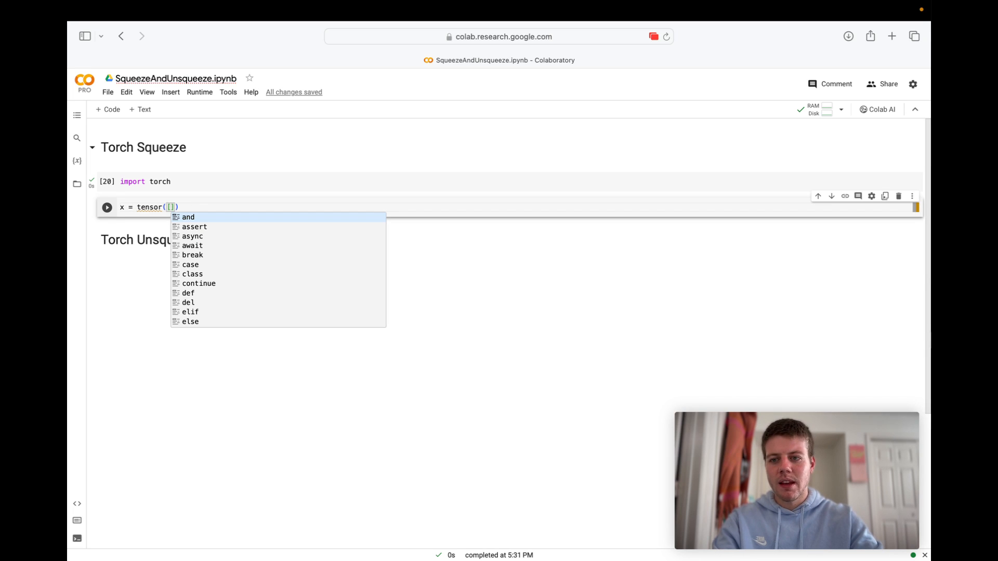
pyautogui.write('[123')
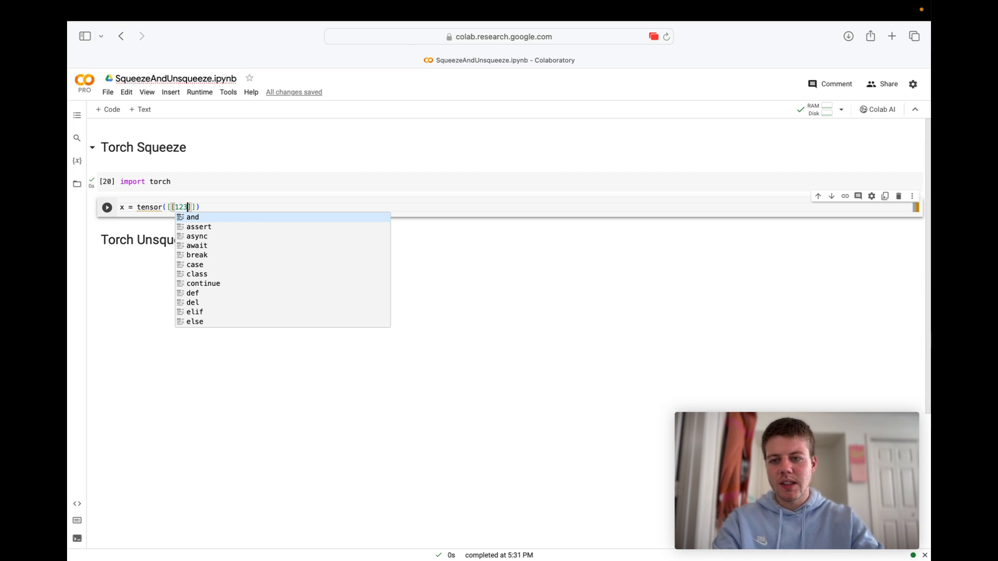
pyautogui.press('Right')
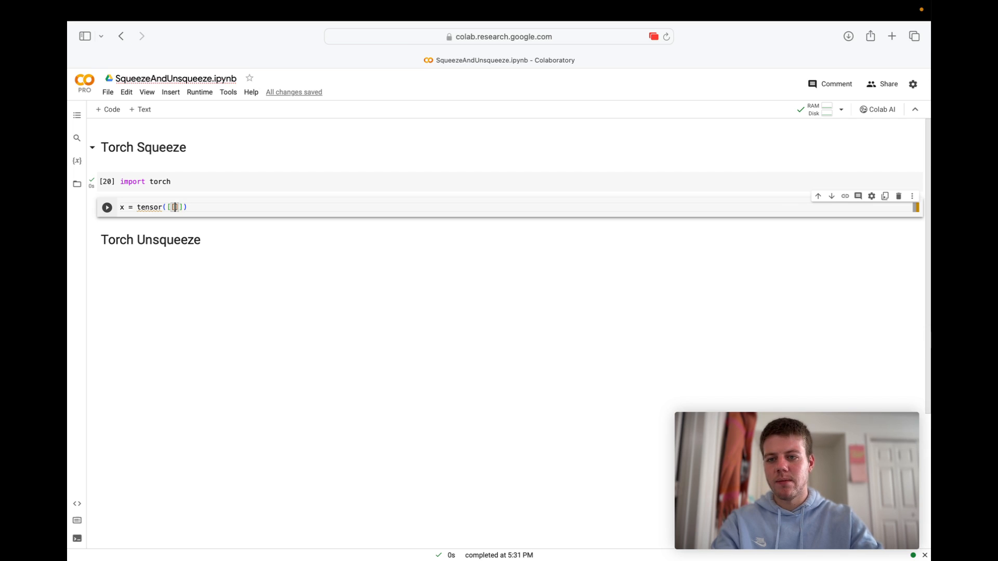
pyautogui.write('3], [')
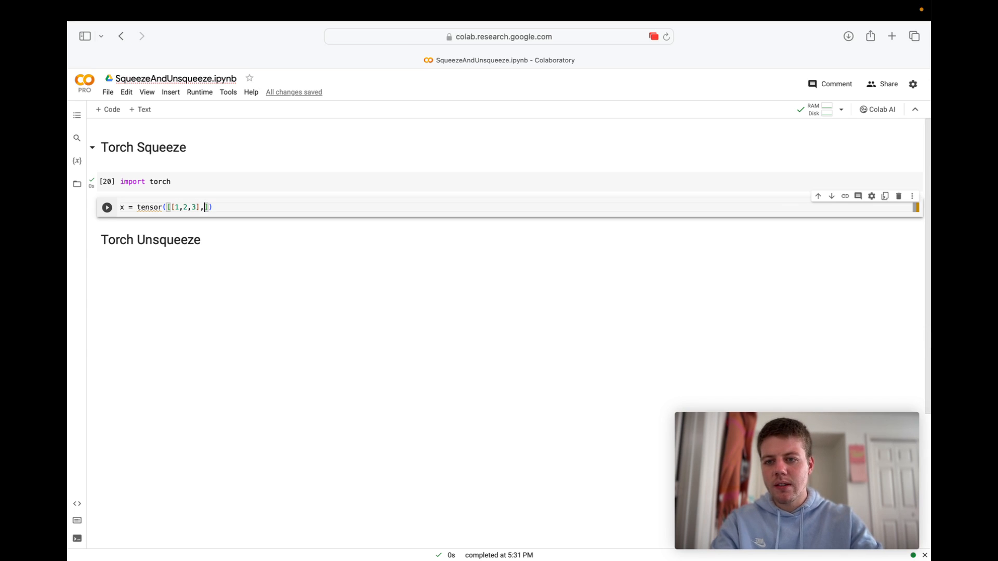
pyautogui.write('[')
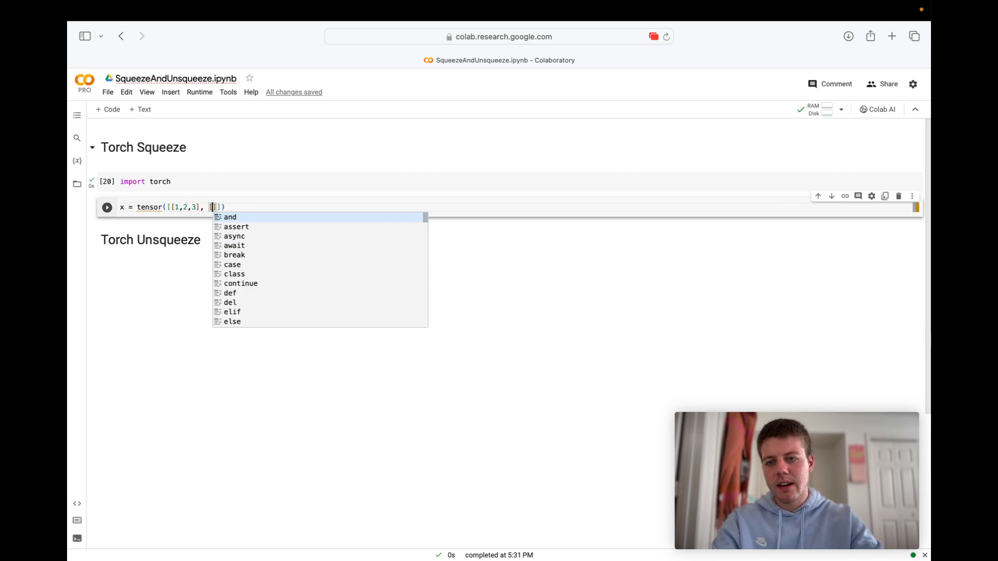
pyautogui.write('5,')
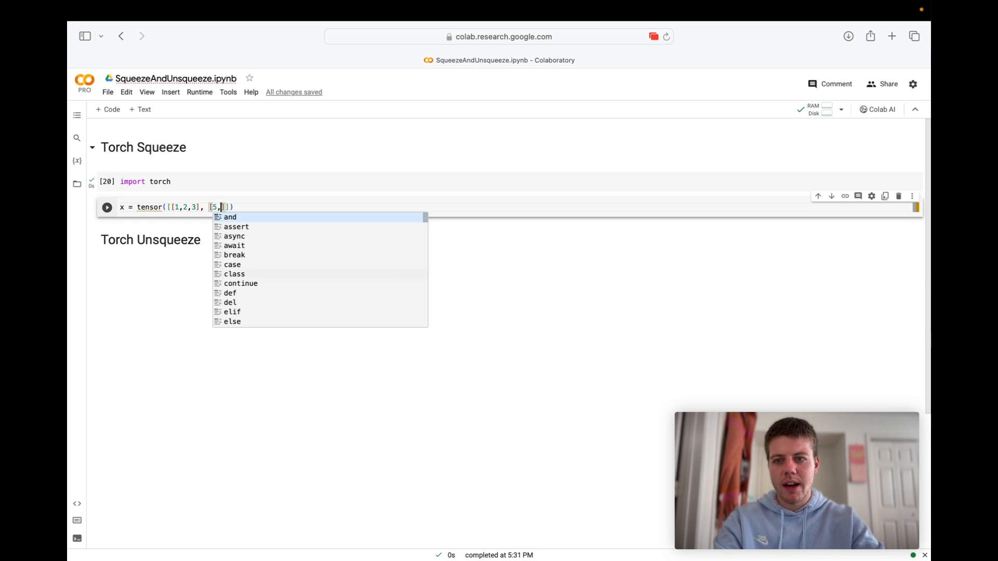
pyautogui.write('6,7]')
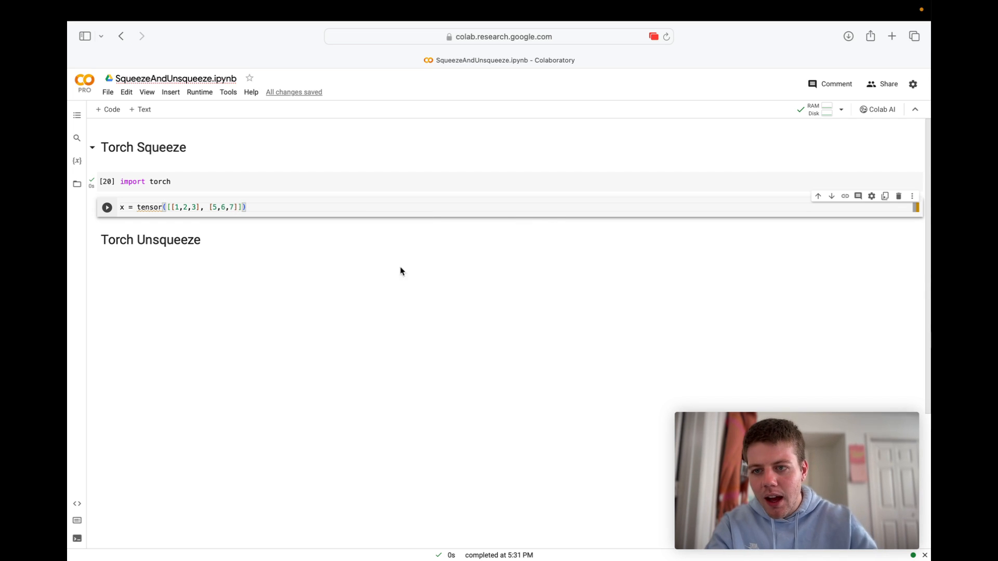
pyautogui.click(164, 207)
pyautogui.press('Right')
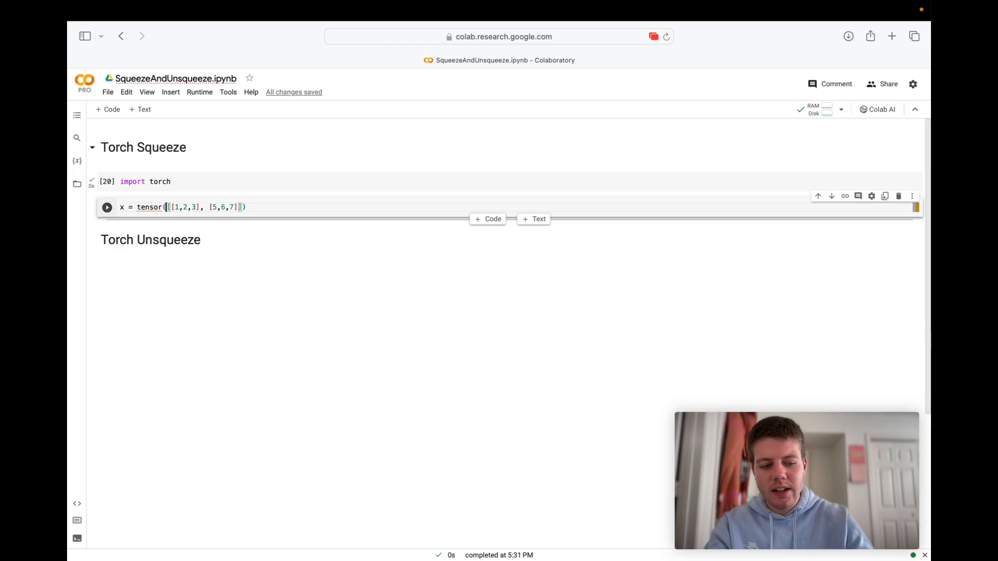
pyautogui.write('[')
pyautogui.press('Right')
pyautogui.press('Right')
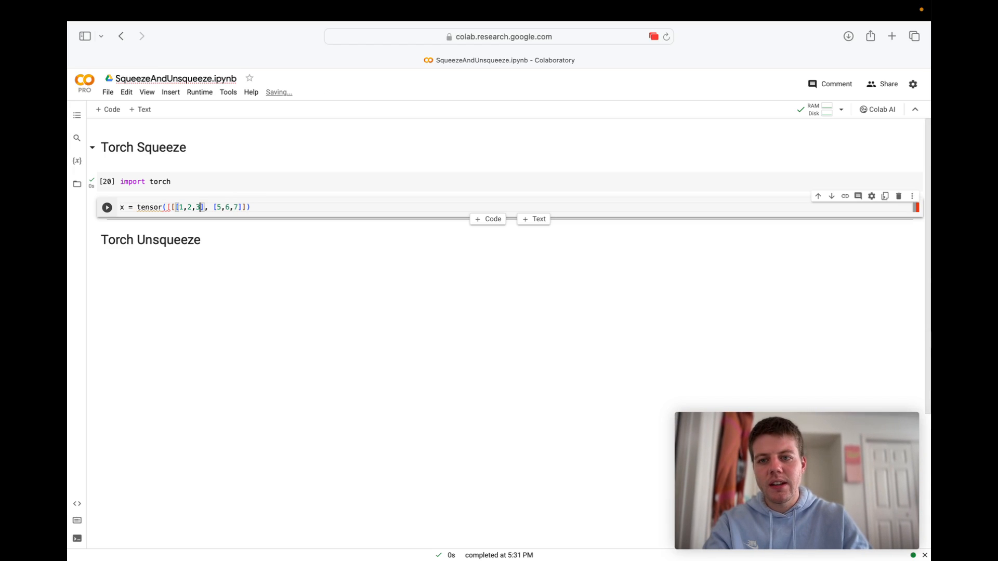
pyautogui.press('Right')
pyautogui.press('Right')
pyautogui.press('Right')
pyautogui.press('Right')
pyautogui.press('Right')
pyautogui.press('Right')
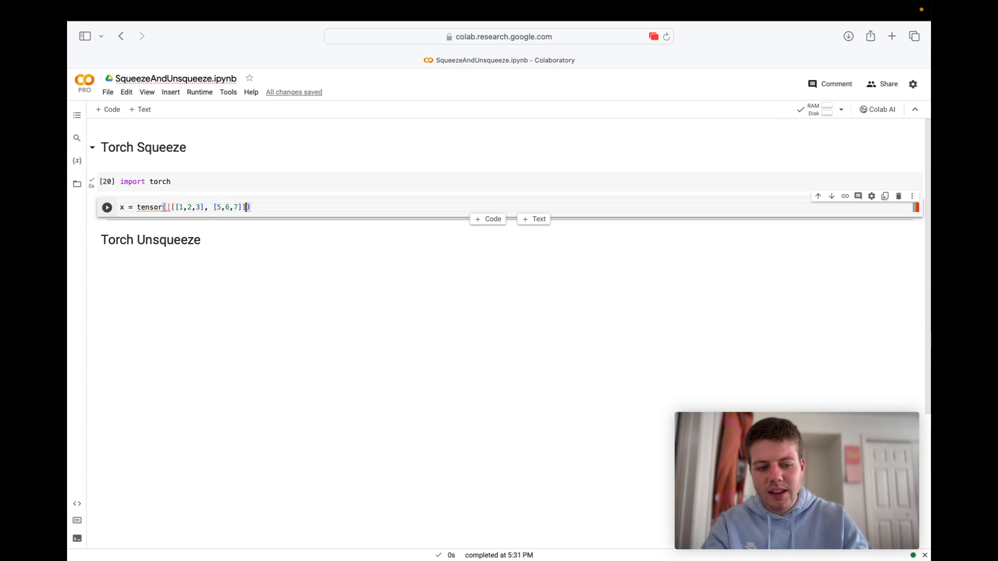
pyautogui.write(']')
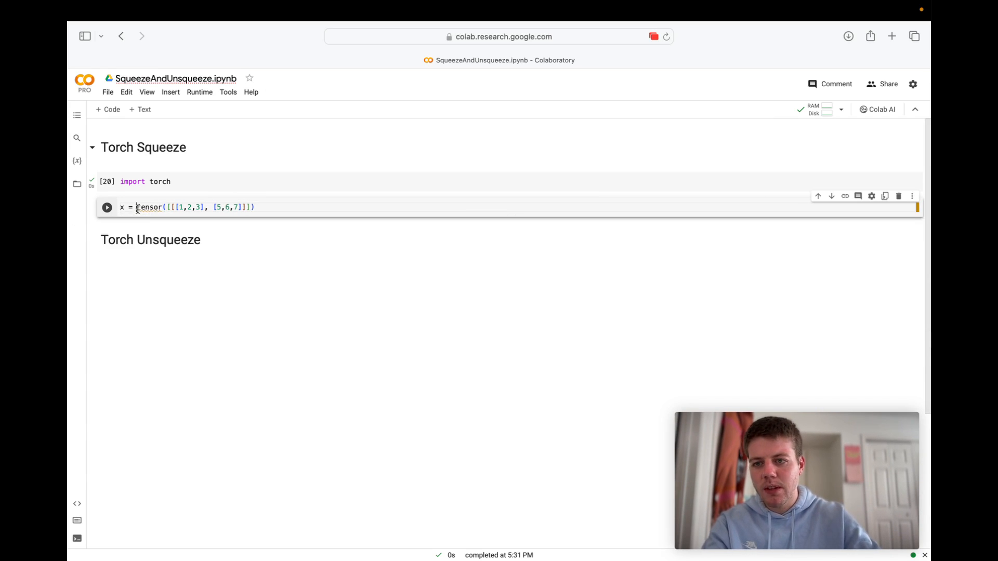
pyautogui.write('torch.')
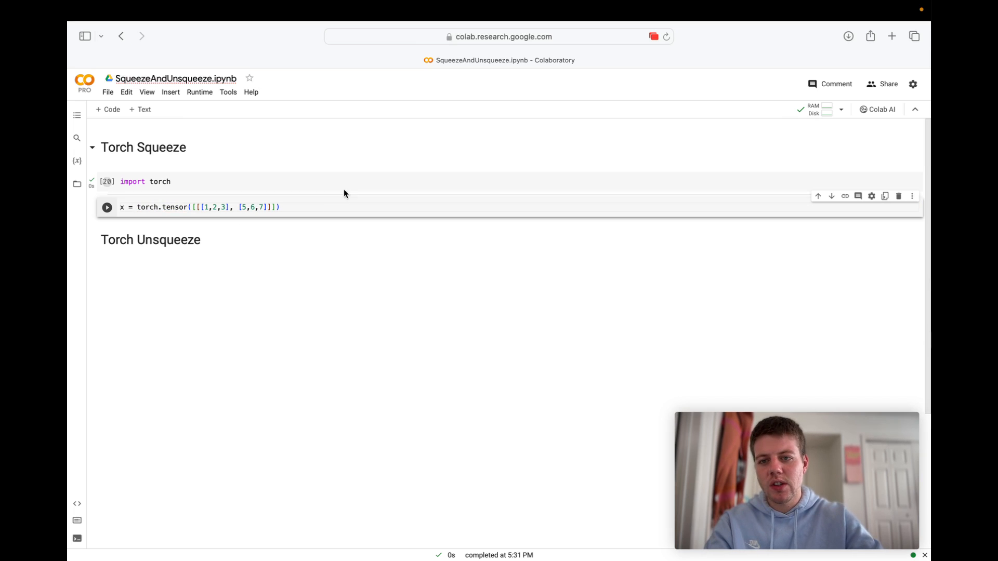
# Add a line 'x', run the cell and inspect the printed nested tensor of 1,2,3 and 5,6,7
pyautogui.click(333, 209)
pyautogui.press('Return')
pyautogui.write('x')
pyautogui.hotkey('shift', 'Return')
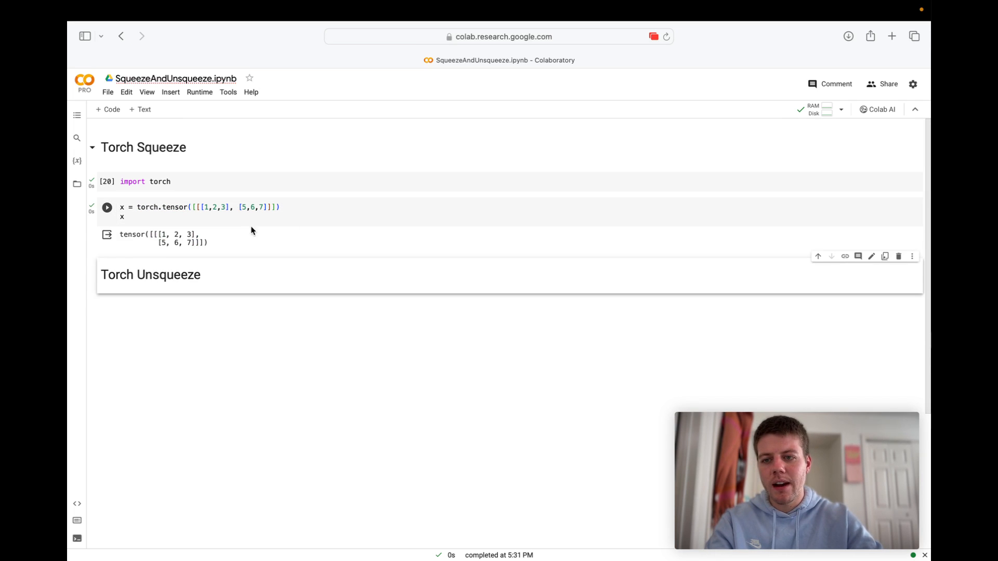
pyautogui.click(263, 209)
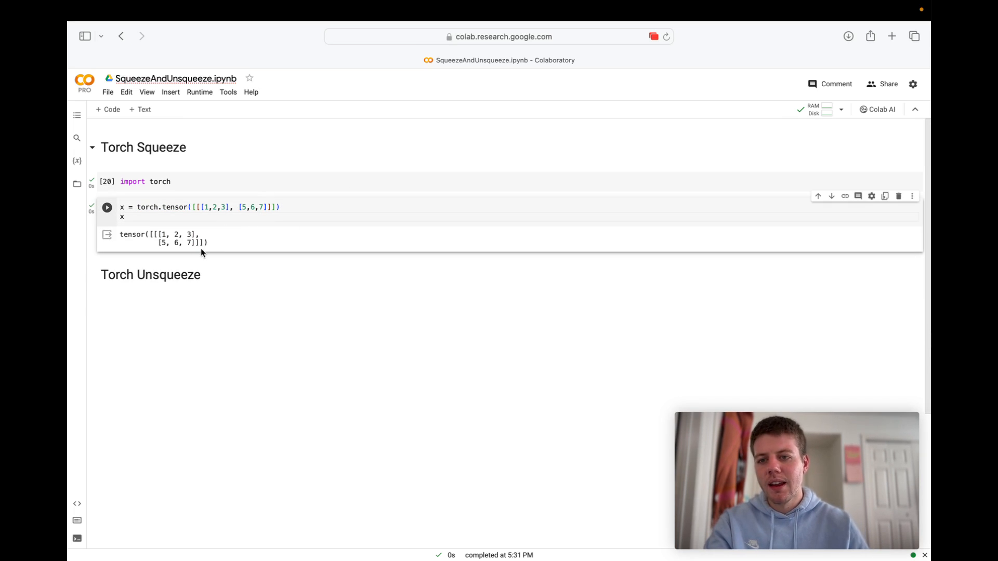
pyautogui.moveTo(207, 243); pyautogui.dragTo(151, 235)
pyautogui.click(150, 235)
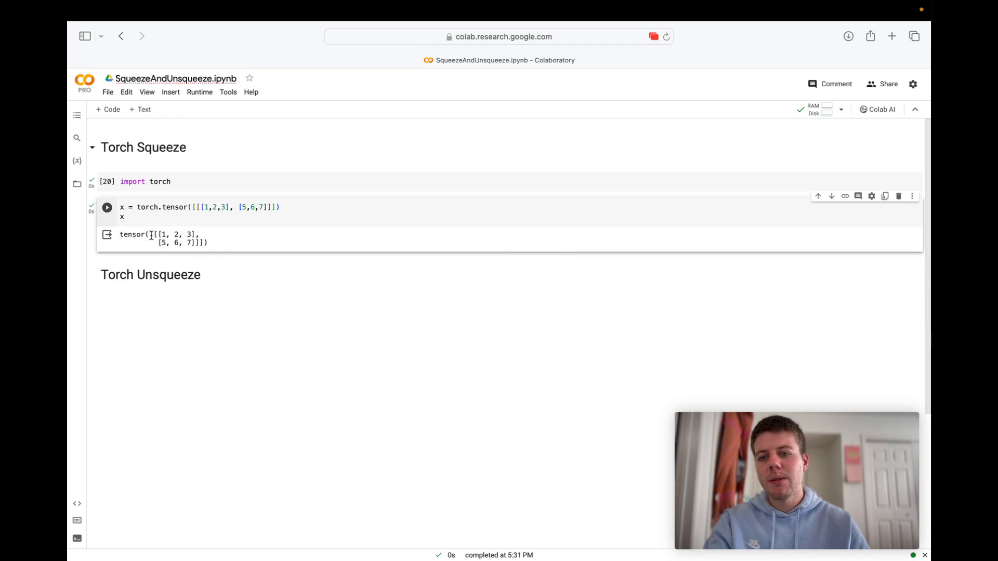
pyautogui.moveTo(151, 235); pyautogui.dragTo(200, 242)
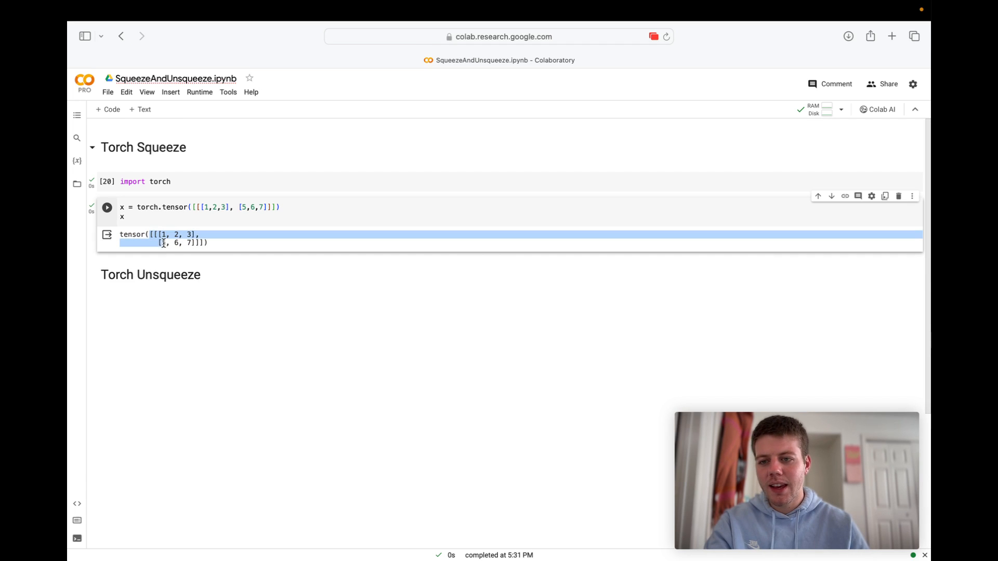
pyautogui.click(199, 247)
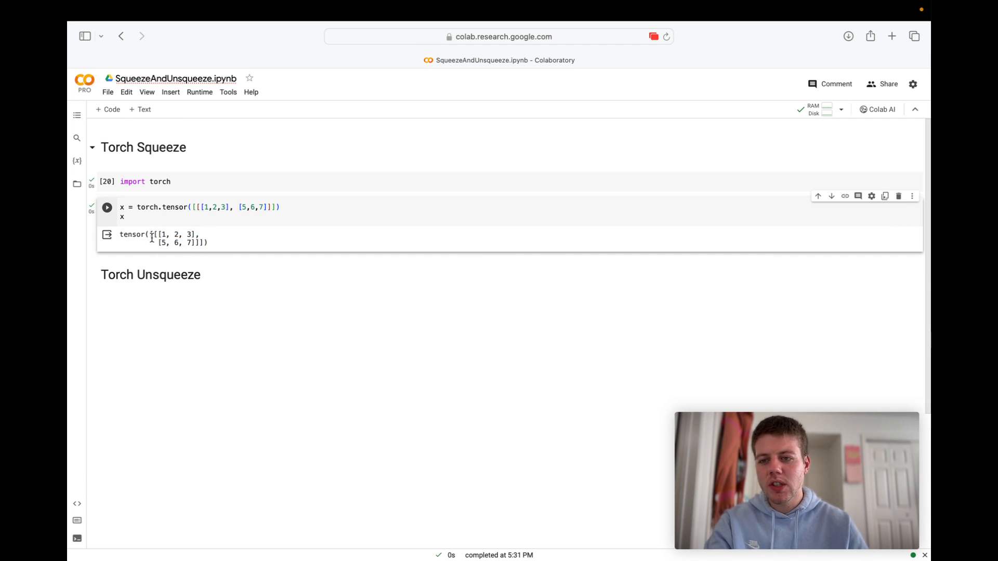
pyautogui.click(206, 242)
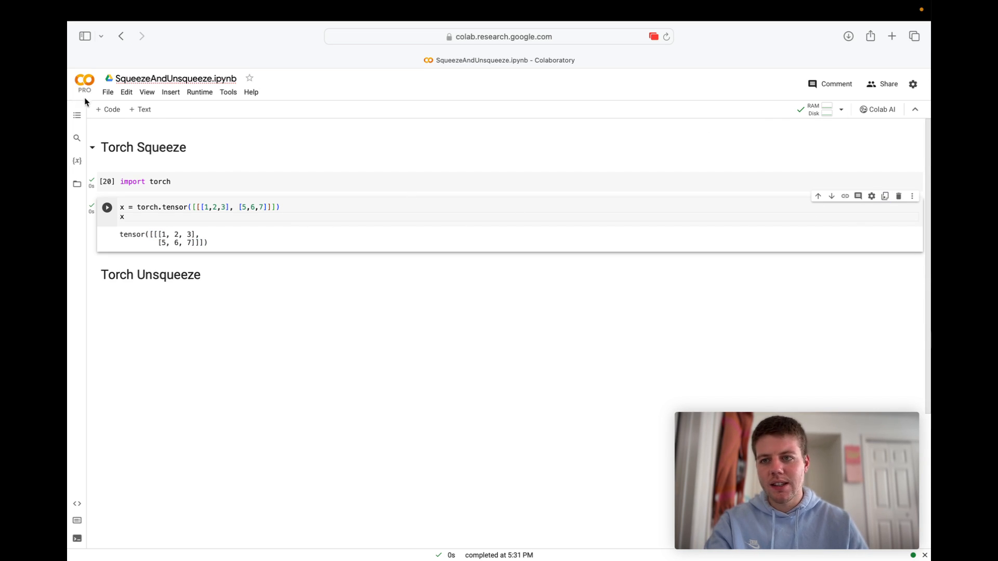
# Add a cell with x.ndim and run it so it reports 3 dimensions
pyautogui.click(108, 109)
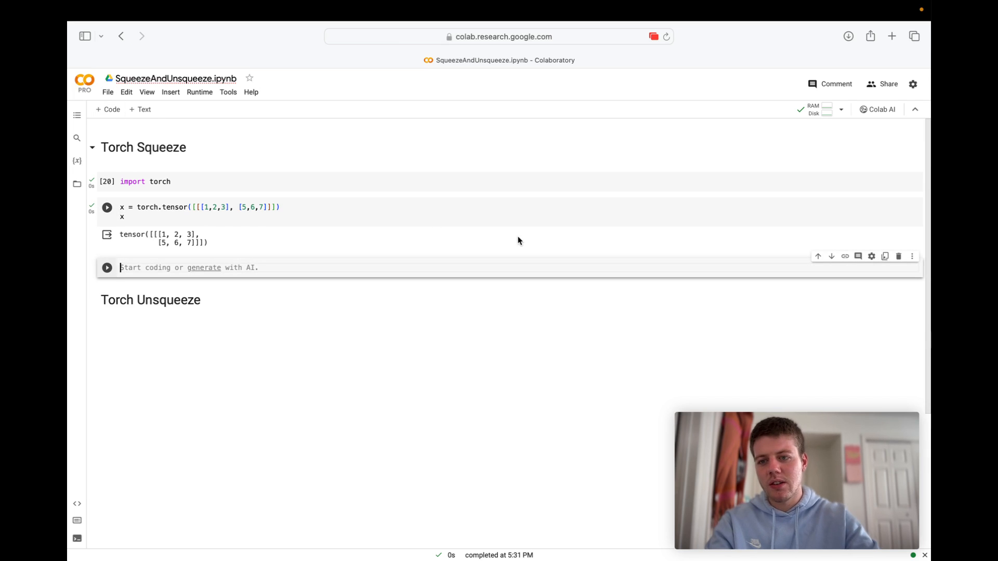
pyautogui.write('x.dn')
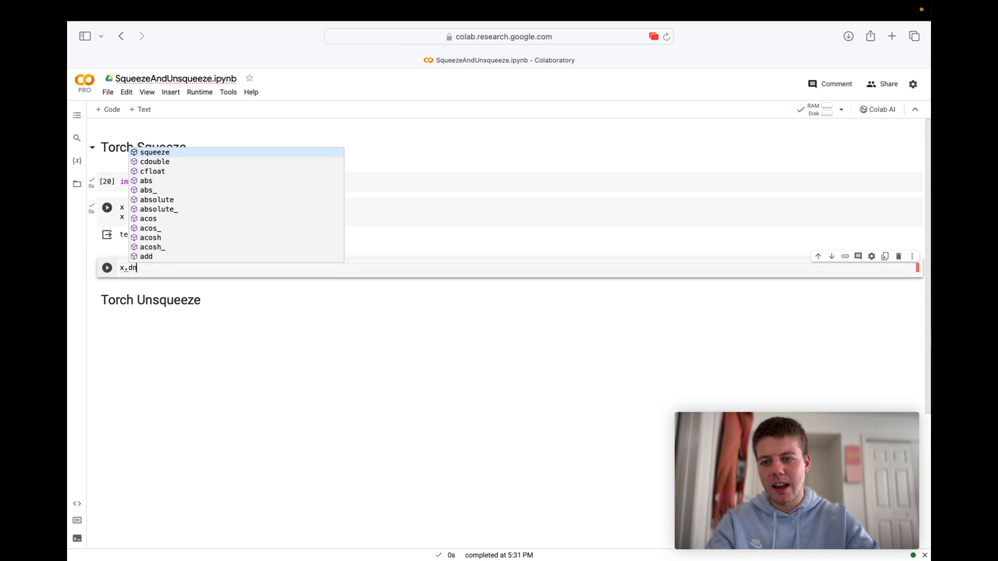
pyautogui.press('Escape')
pyautogui.write('m')
pyautogui.hotkey('shift', 'Return')
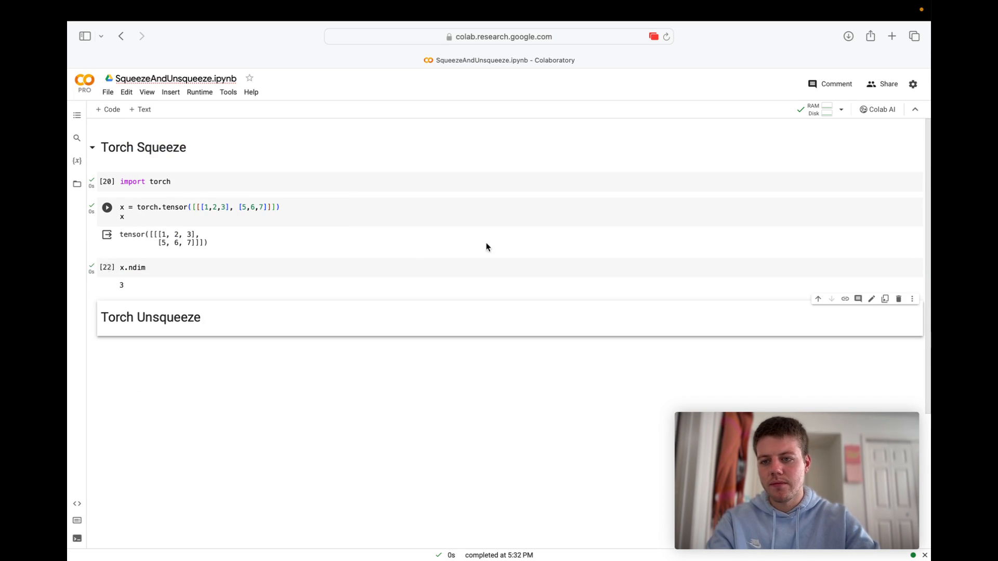
pyautogui.click(158, 268)
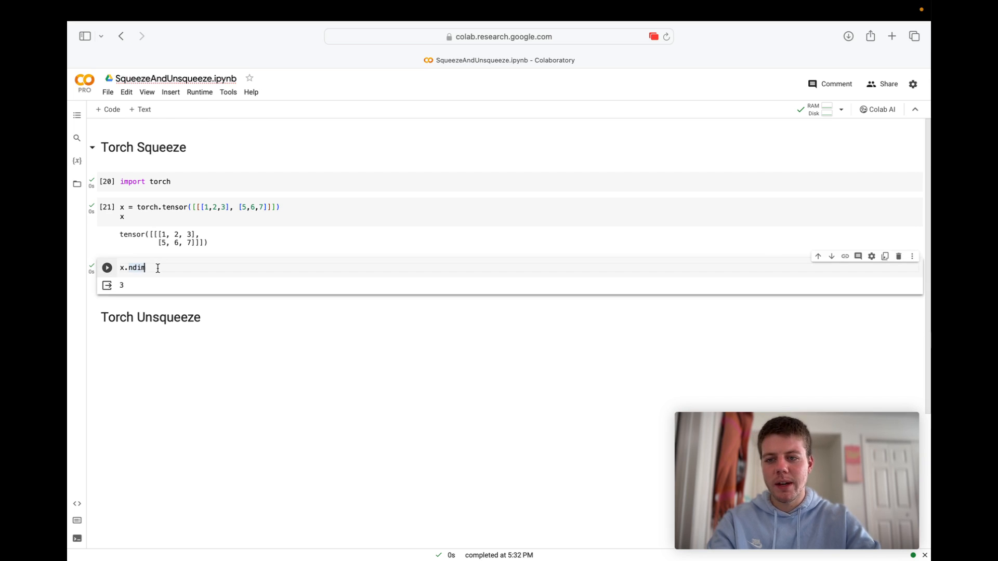
# Save the notebook, review the x definition, and rerun x.ndim adding a new cell below
pyautogui.hotkey('ctrl', 's')
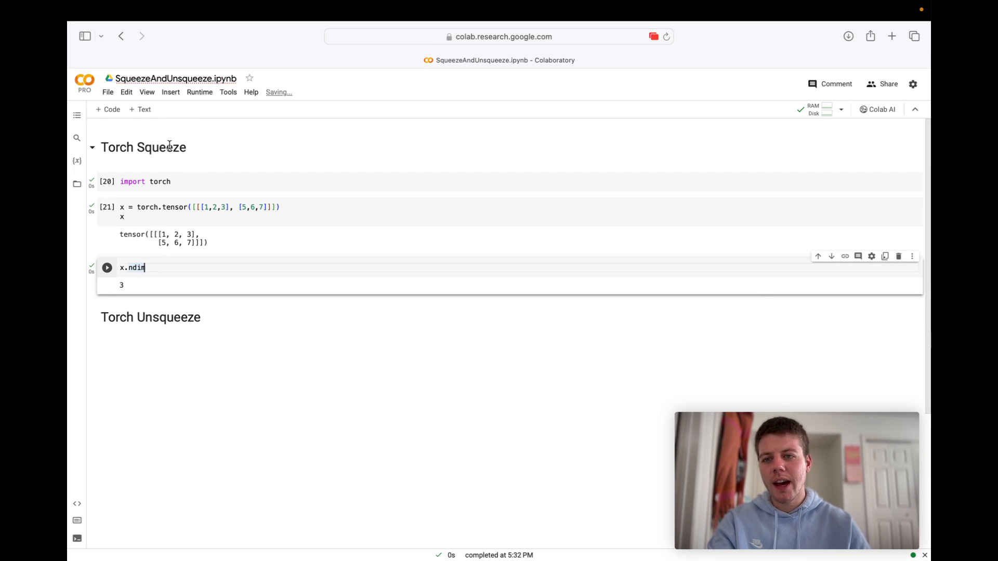
pyautogui.click(170, 275)
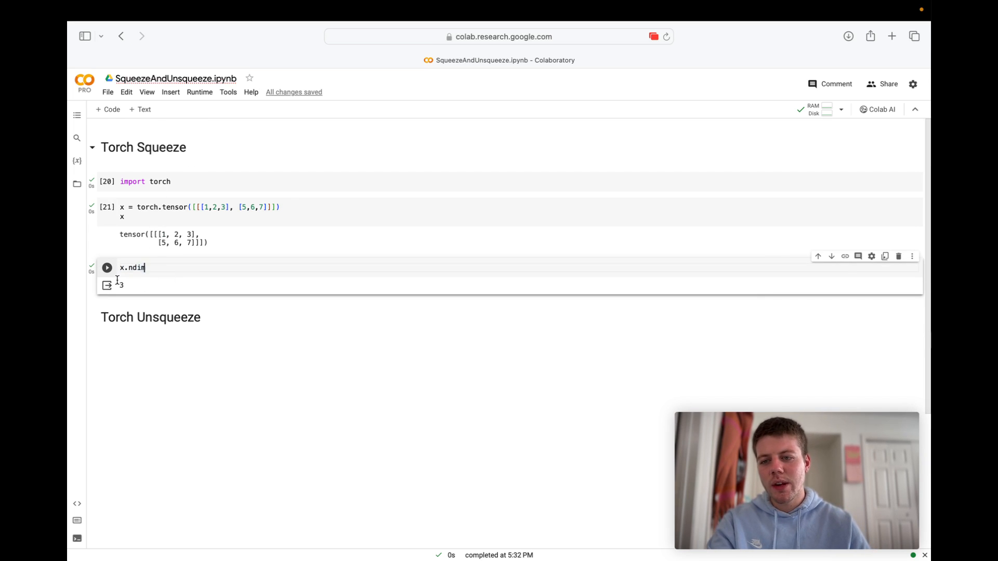
pyautogui.click(160, 220)
pyautogui.hotkey('ctrl', 'a')
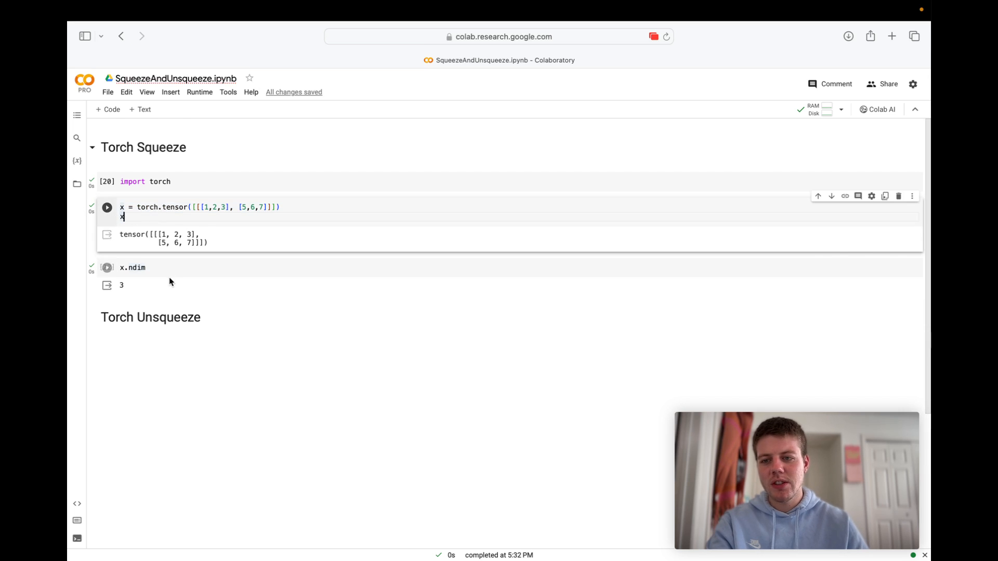
pyautogui.click(169, 272)
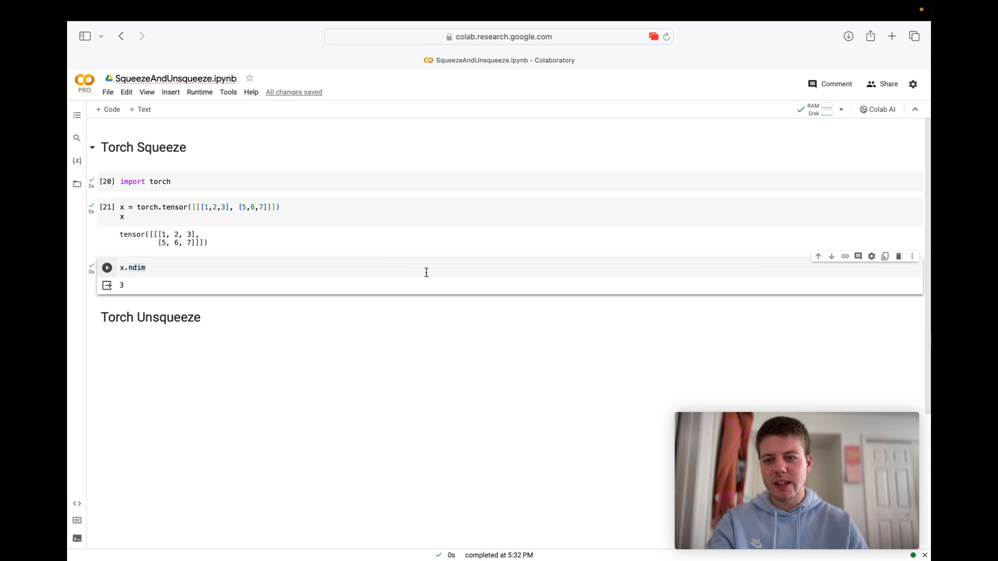
pyautogui.hotkey('alt', 'Return')
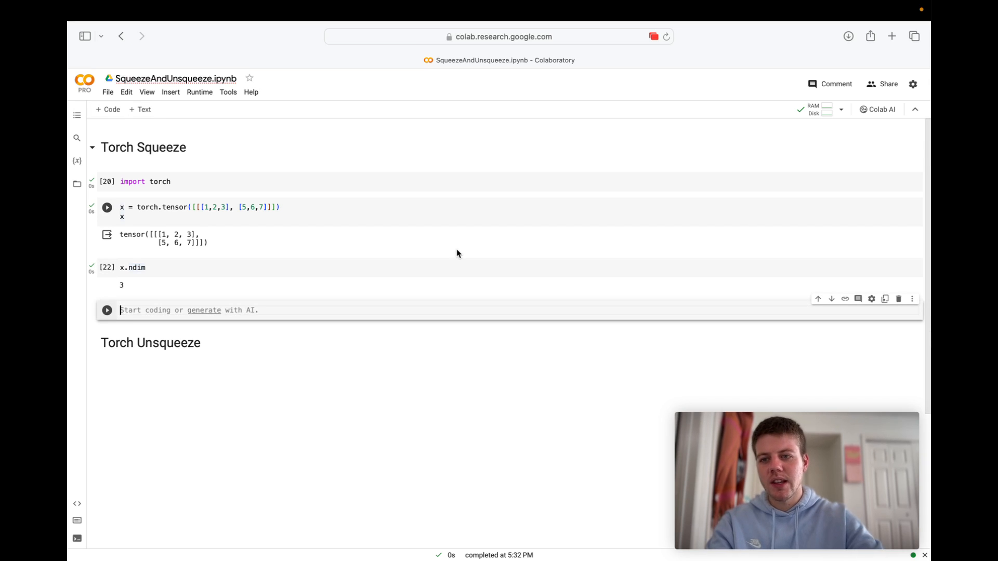
pyautogui.write('x.squee')
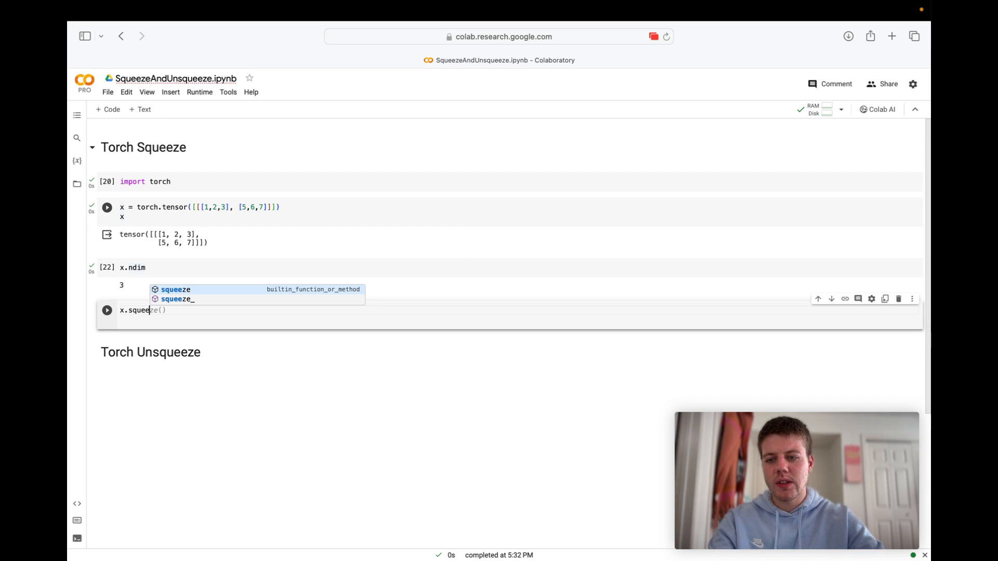
pyautogui.write('ze()')
# Run x.squeeze() and inspect the resulting 2D tensor output against the original x
pyautogui.hotkey('shift', 'Return')
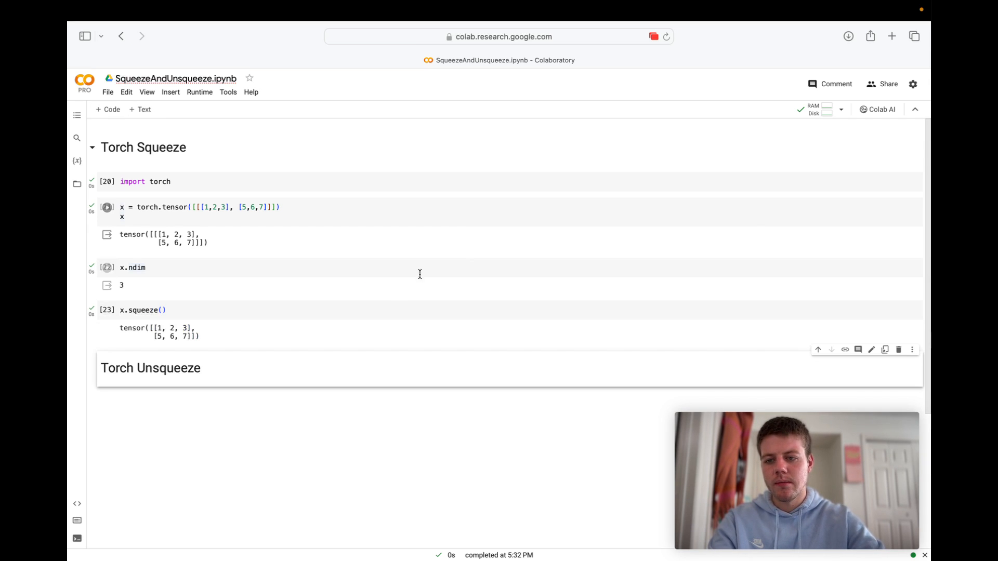
pyautogui.moveTo(159, 332)
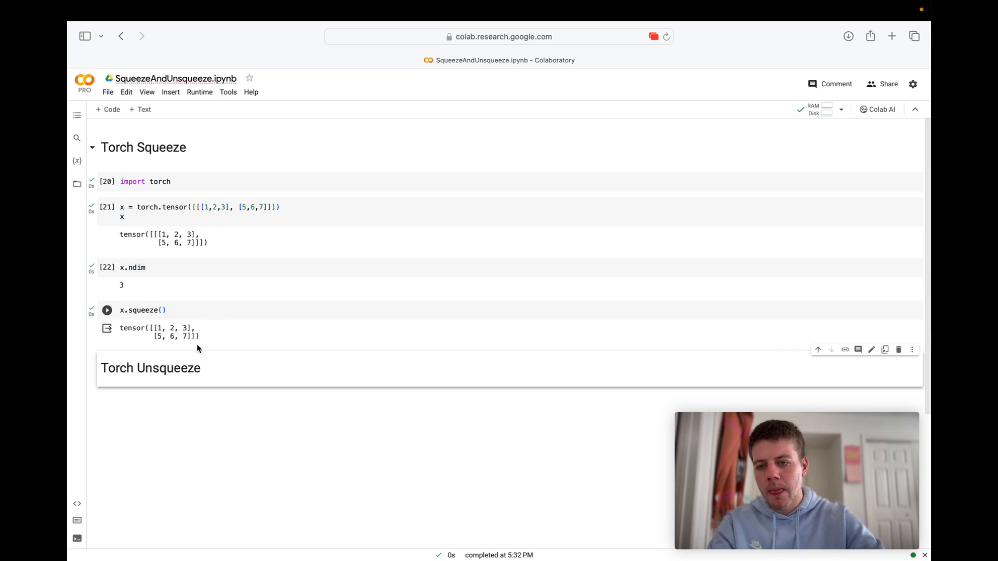
pyautogui.moveTo(201, 338); pyautogui.dragTo(117, 330)
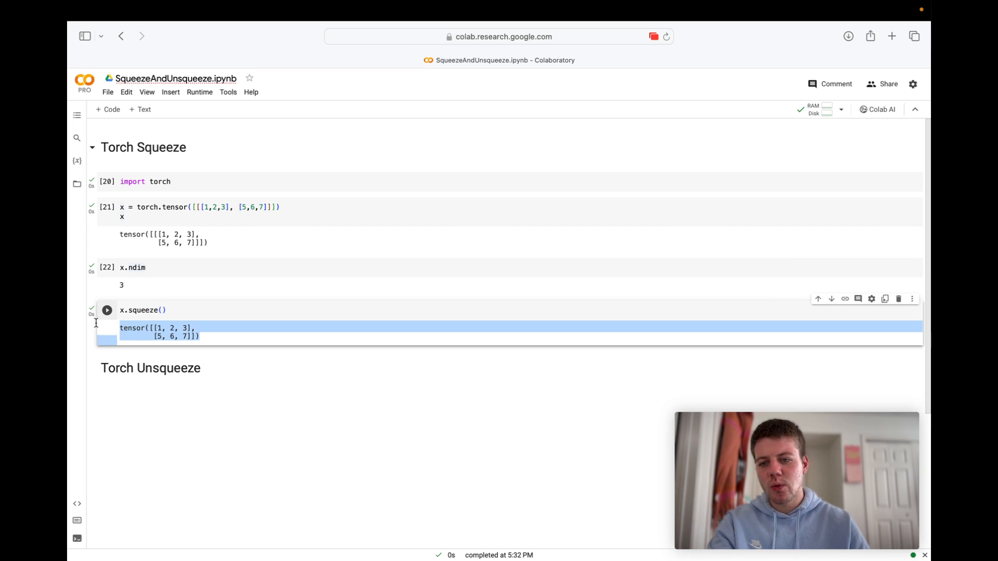
pyautogui.click(191, 348)
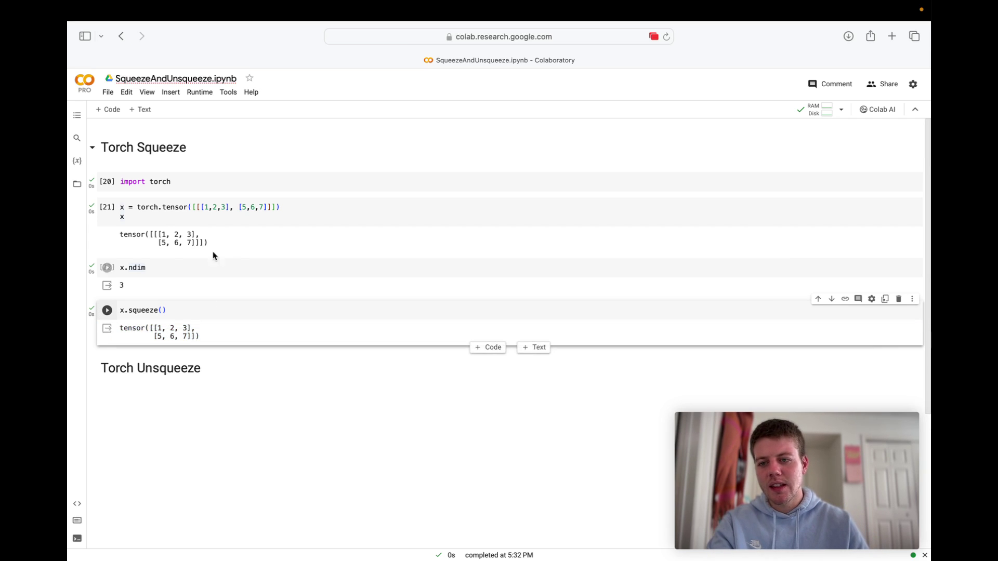
pyautogui.click(153, 231)
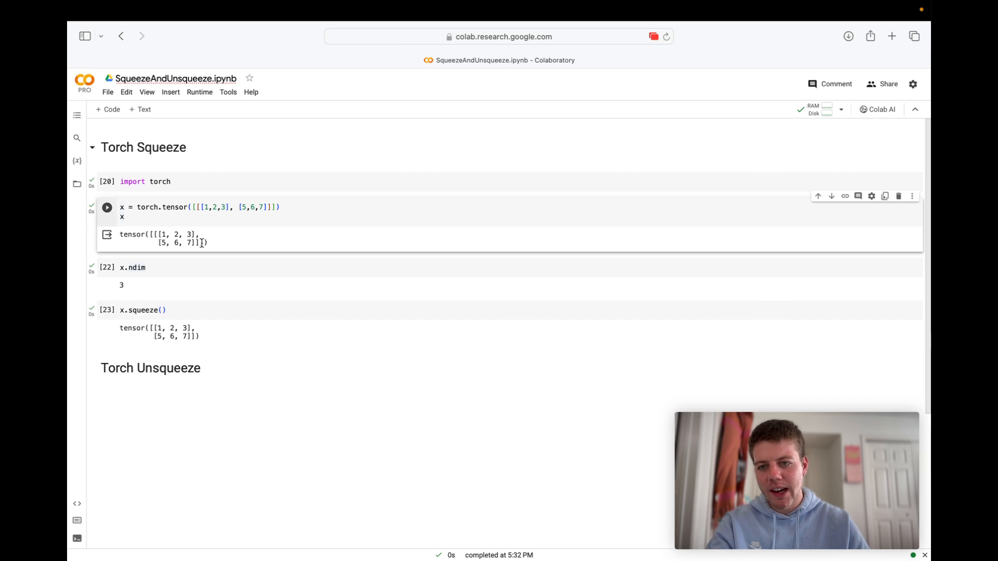
# Replace the cell's code with torch.squeeze(x) and run it, returning the 2D tensor of 1,2,3 and 5,6,7
pyautogui.click(174, 310)
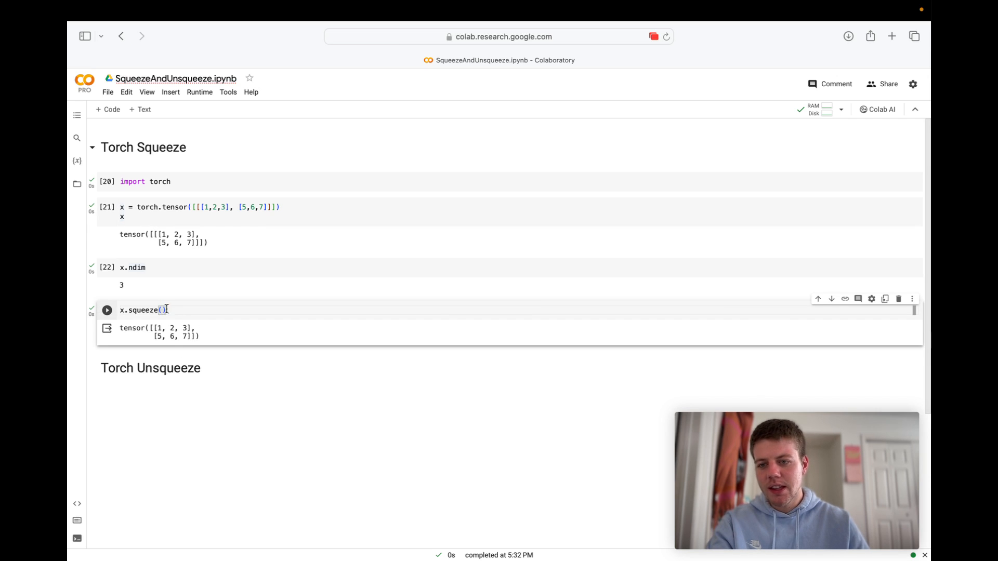
pyautogui.doubleClick(145, 311)
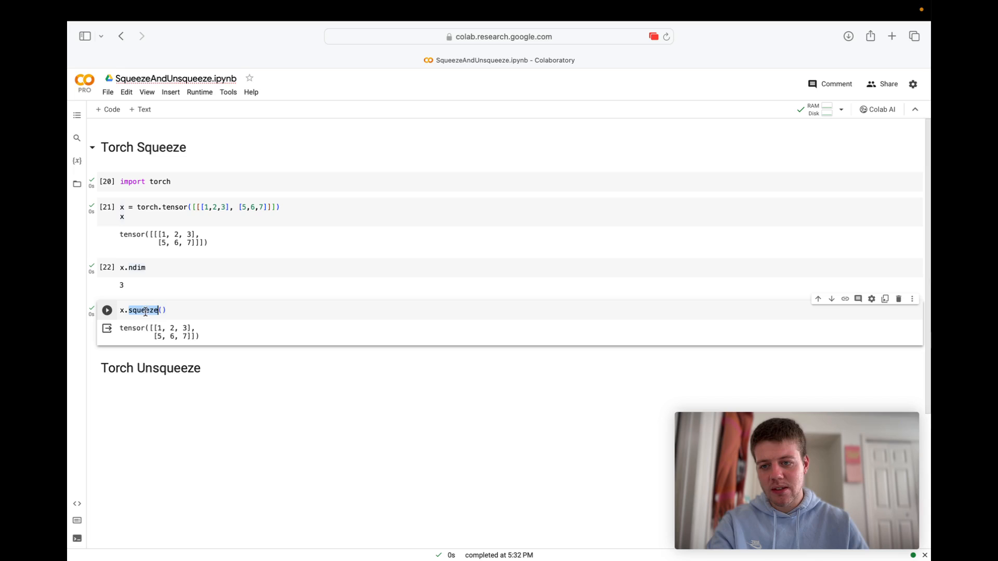
pyautogui.click(187, 313)
pyautogui.hotkey('ctrl', 'a')
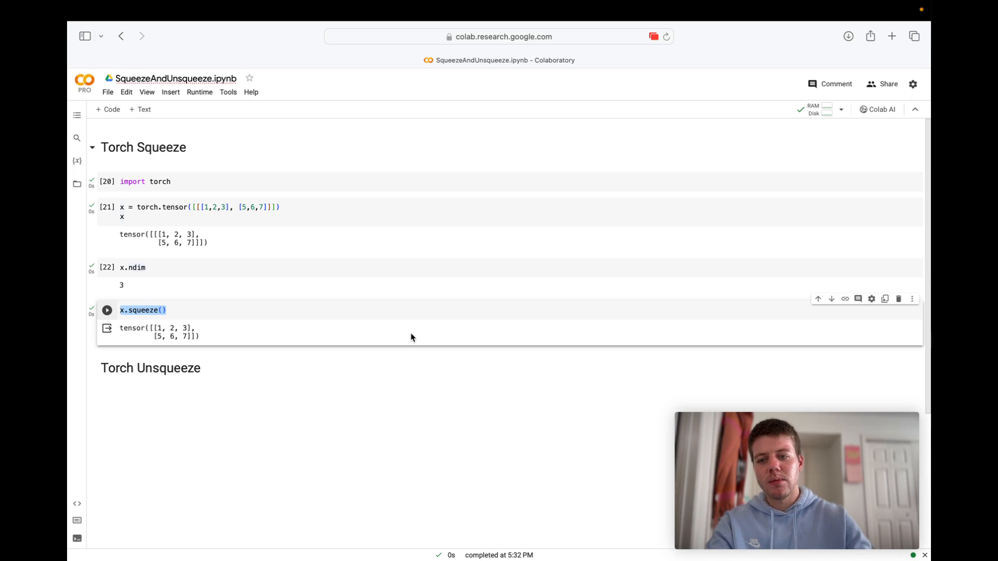
pyautogui.write('torch.sq')
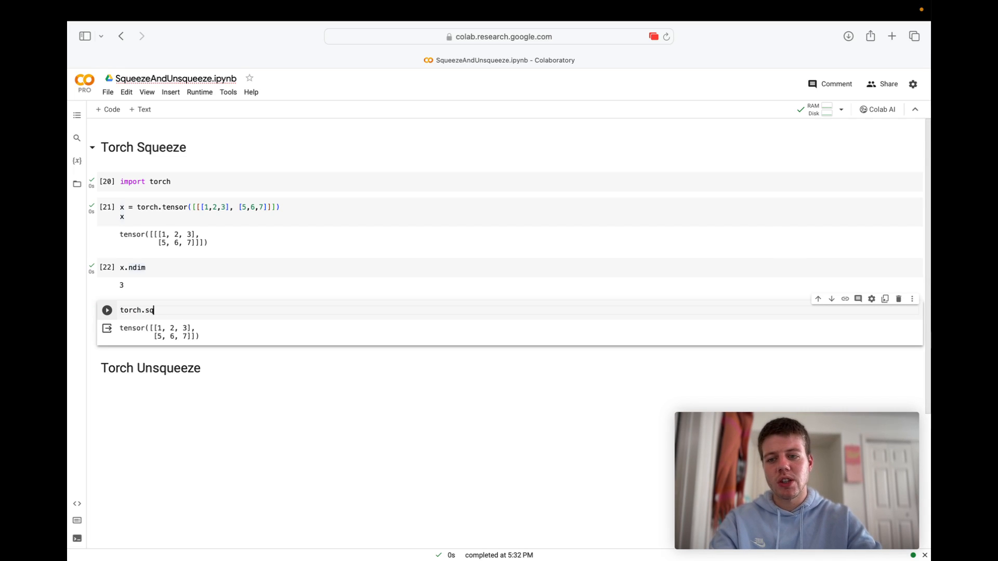
pyautogui.write('ueeze(x)')
pyautogui.press('Return')
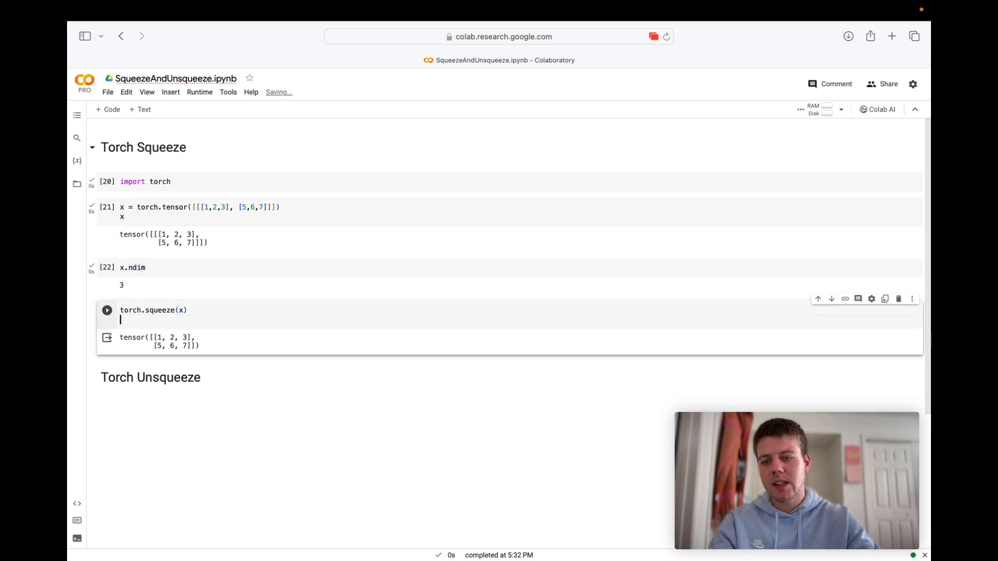
pyautogui.press('BackSpace')
pyautogui.hotkey('shift', 'Return')
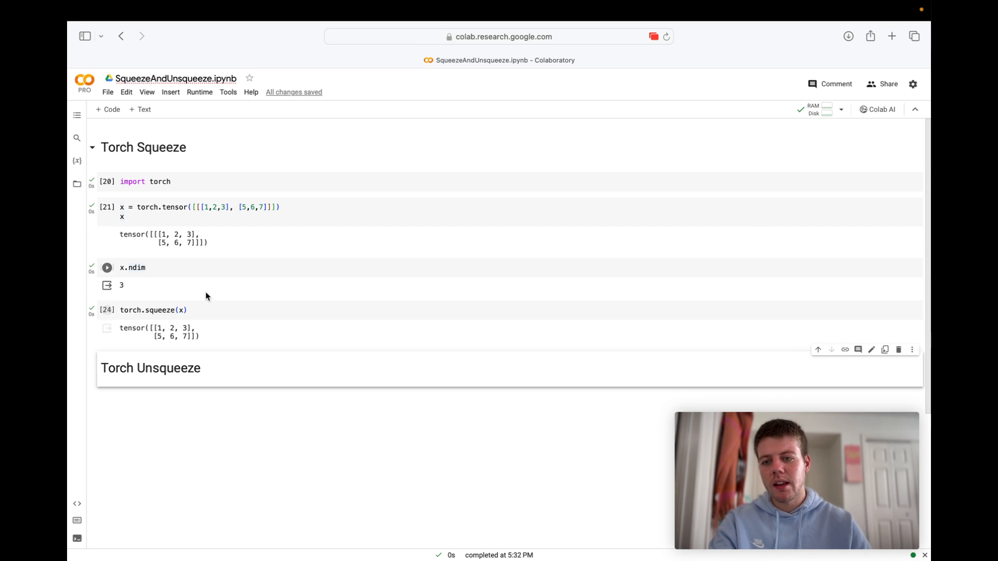
# Review the torch.squeeze(x) call and add a new empty code cell below it
pyautogui.click(204, 309)
pyautogui.moveTo(312, 319)
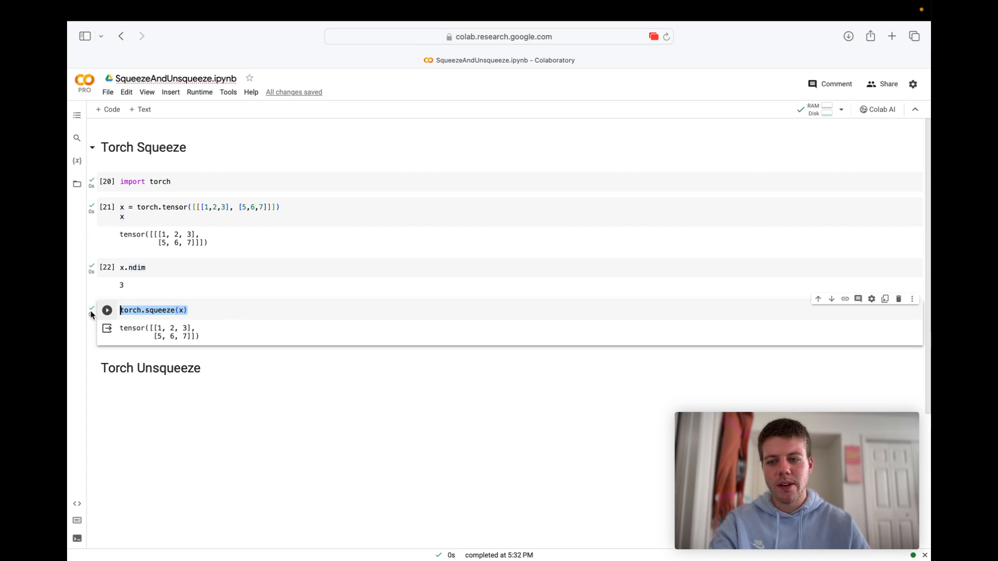
pyautogui.doubleClick(182, 310)
pyautogui.click(191, 309)
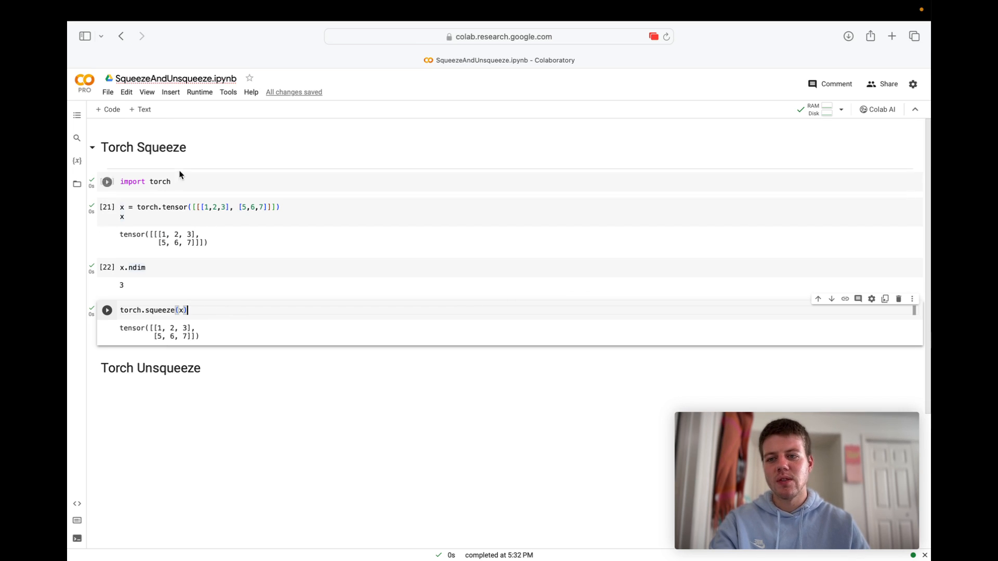
pyautogui.doubleClick(191, 311)
pyautogui.click(208, 314)
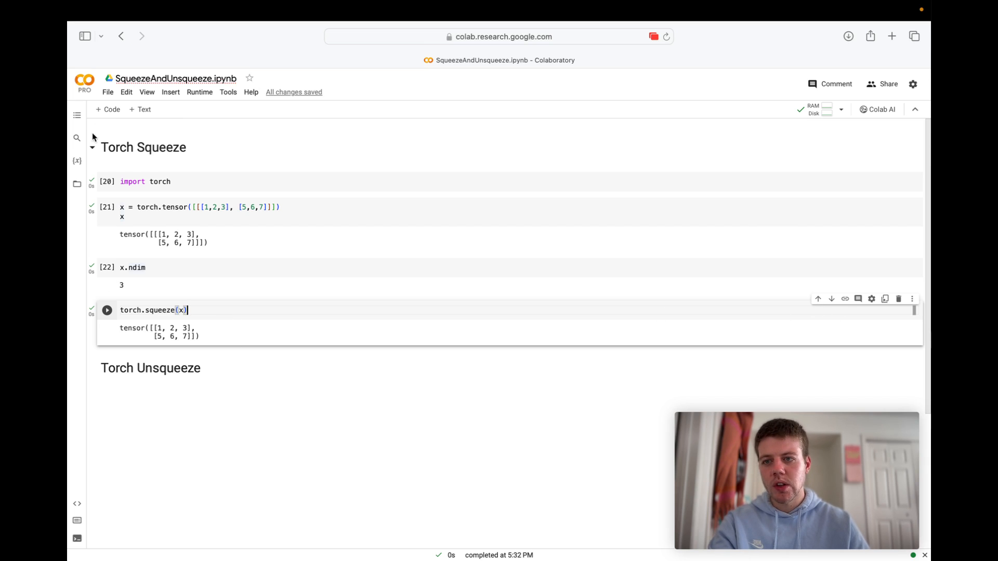
pyautogui.click(108, 109)
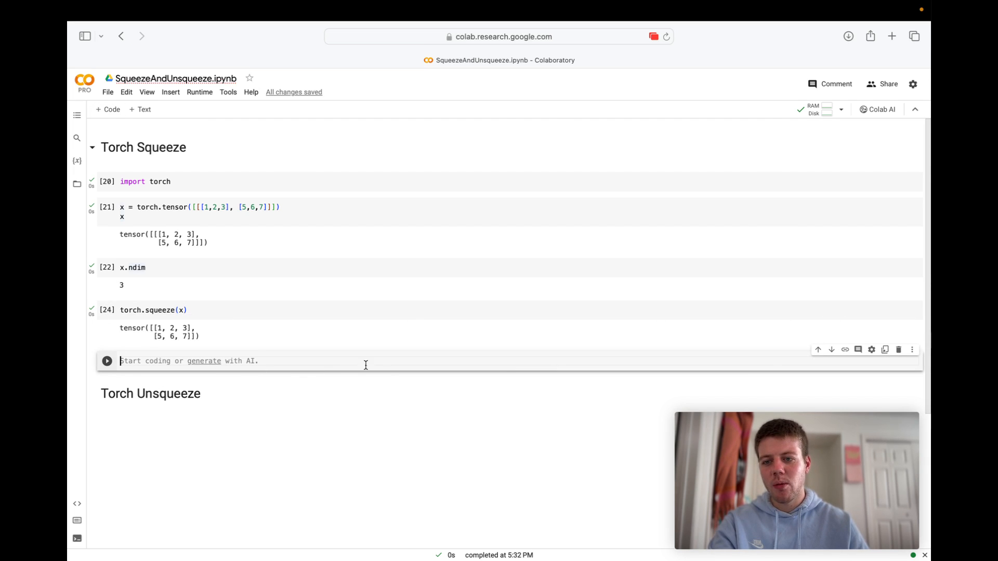
pyautogui.write('torch.s')
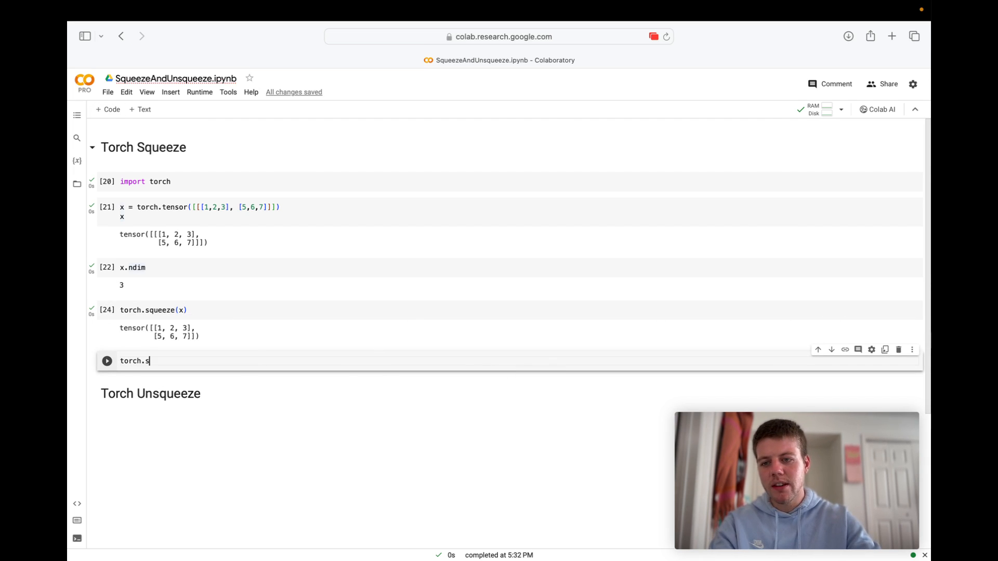
pyautogui.write('queeze(')
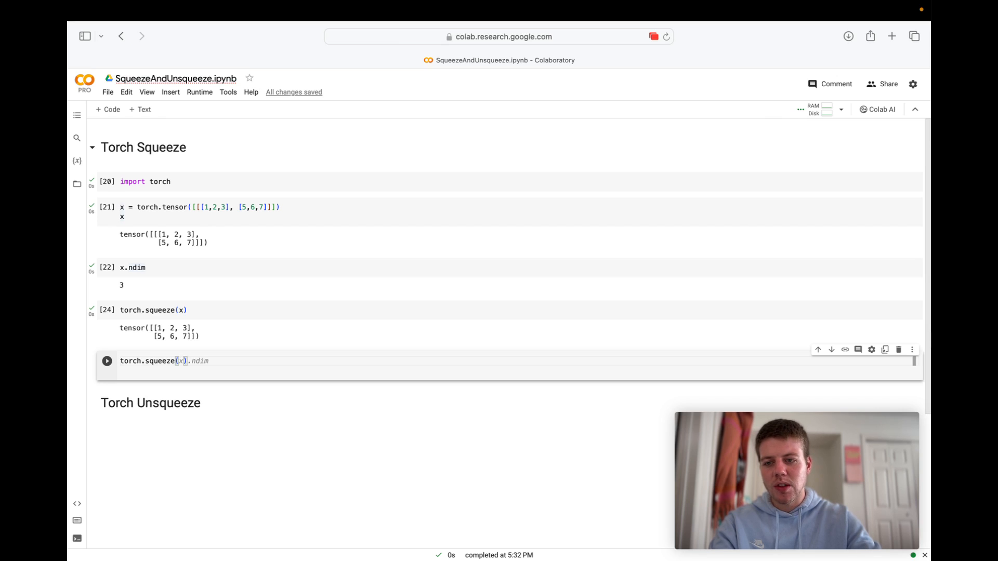
pyautogui.write('x, 0')
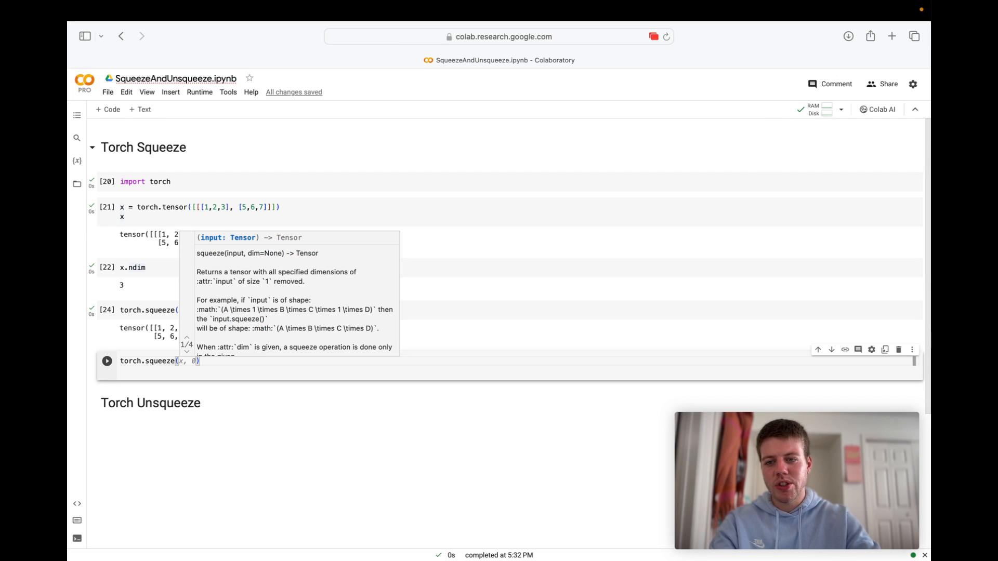
pyautogui.write('x, 0')
# Write torch.squeeze(x, dim=1) in the new cell and run it
pyautogui.press('Left')
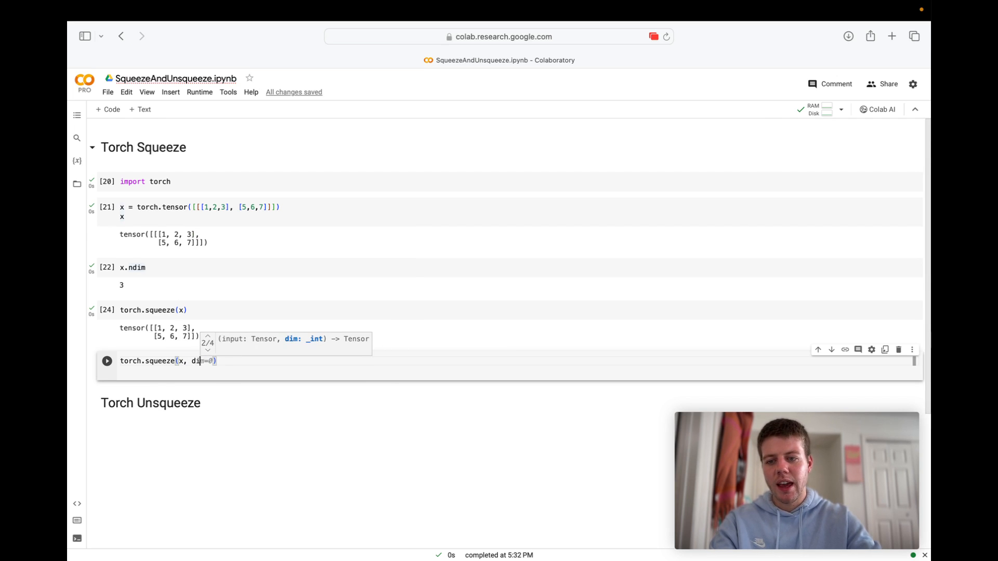
pyautogui.write('dim')
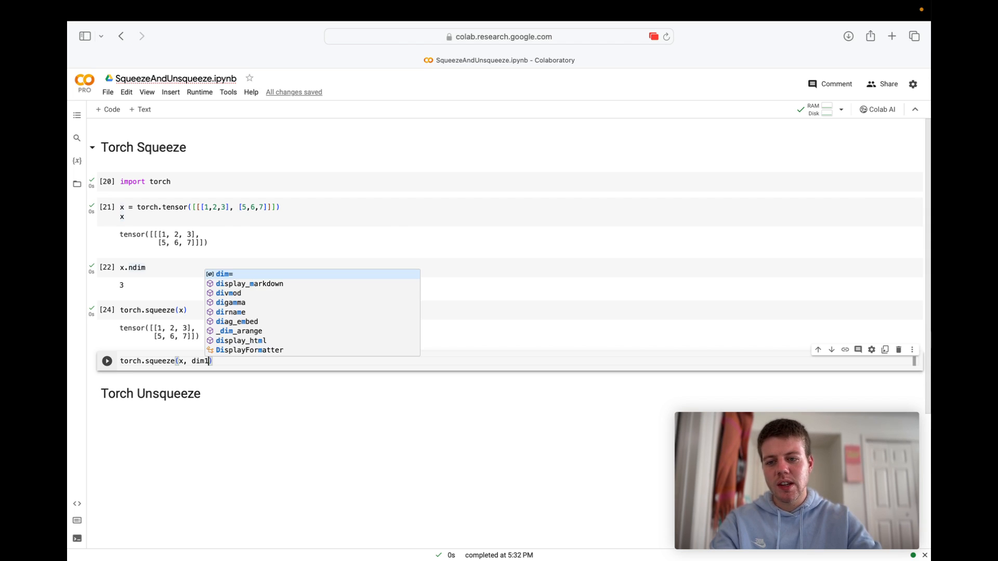
pyautogui.write('=')
pyautogui.press('Delete')
pyautogui.write('1')
pyautogui.press('End')
pyautogui.press('Return')
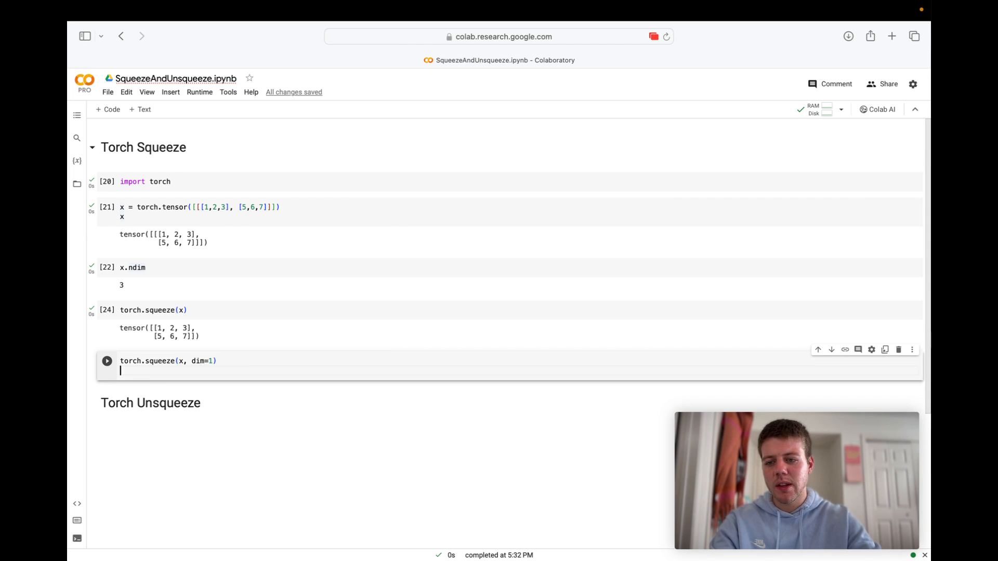
pyautogui.press('BackSpace')
pyautogui.hotkey('shift', 'Return')
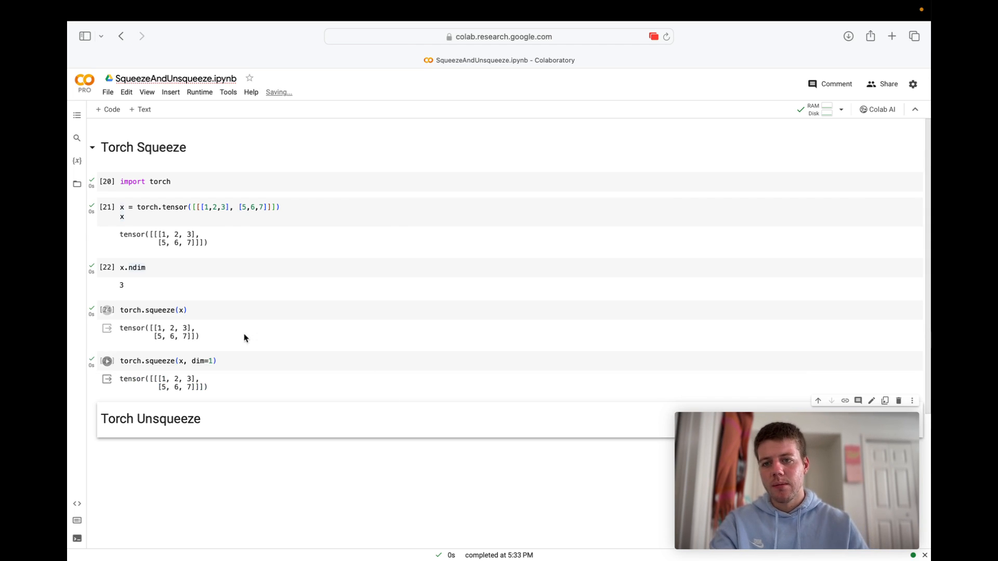
# Compare the dim=1 output with torch.squeeze(x) and the original x to show it is unchanged
pyautogui.moveTo(226, 388); pyautogui.dragTo(118, 379)
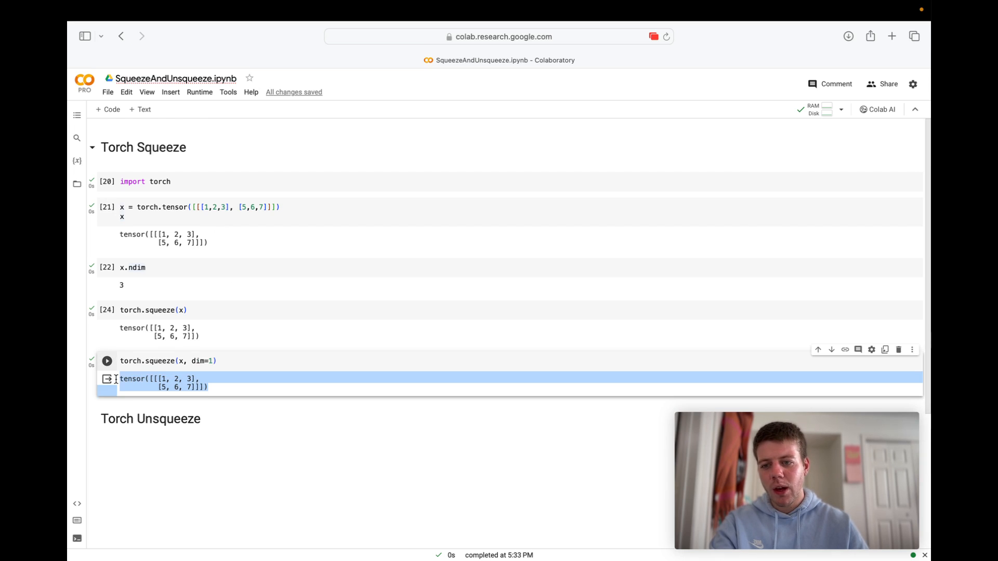
pyautogui.click(233, 400)
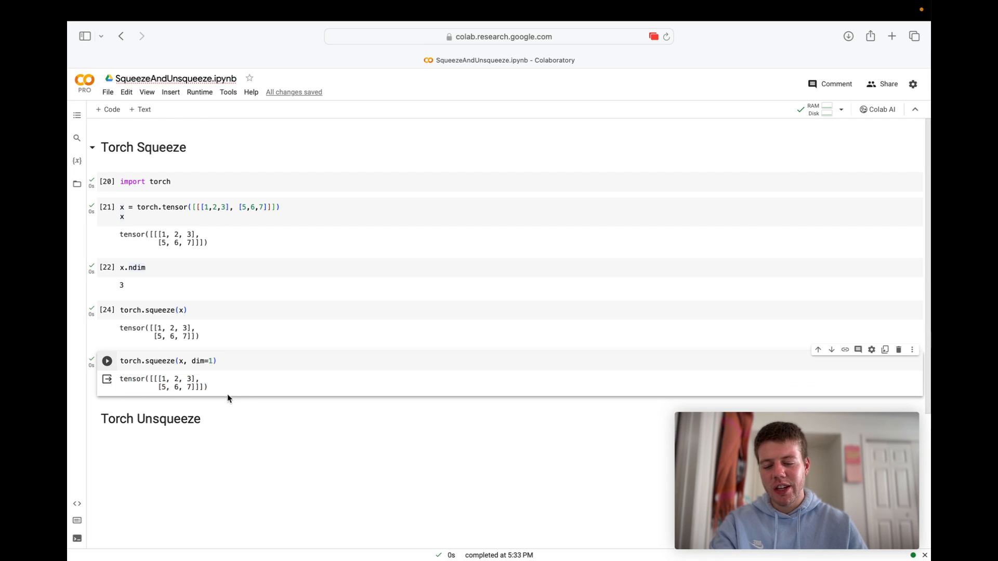
pyautogui.moveTo(209, 388); pyautogui.dragTo(119, 379)
pyautogui.click(218, 342)
pyautogui.moveTo(204, 338); pyautogui.dragTo(119, 327)
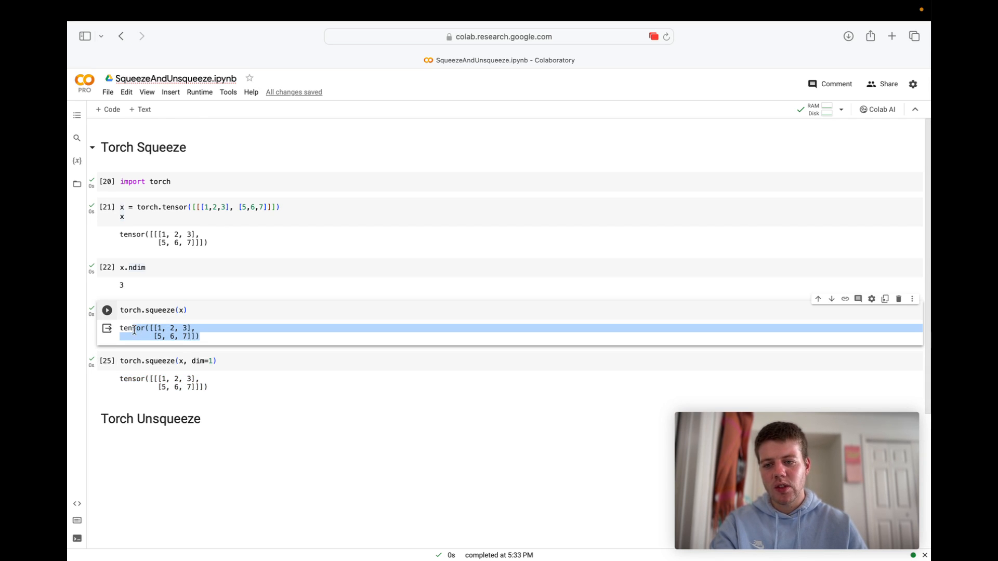
pyautogui.click(199, 245)
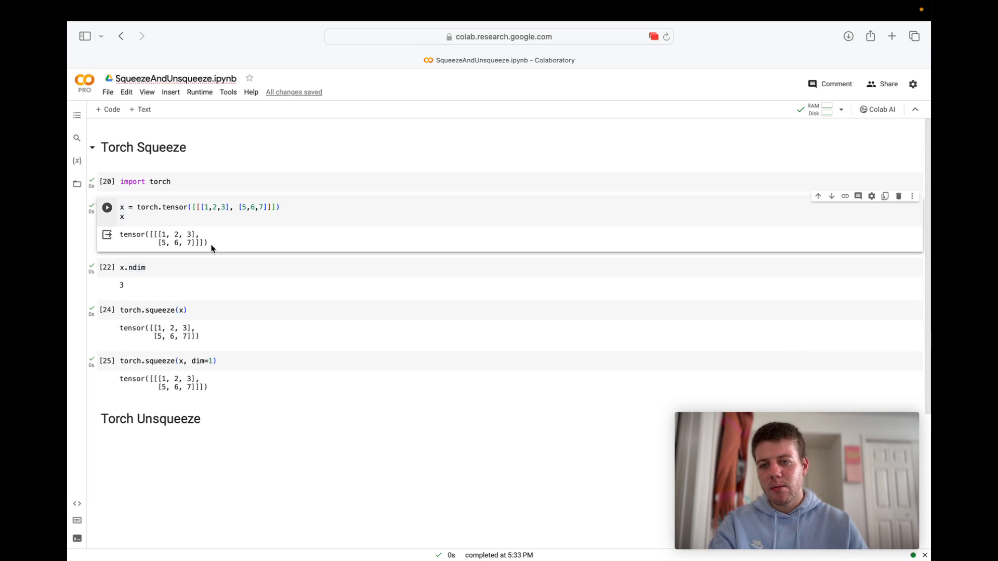
pyautogui.moveTo(209, 243)
pyautogui.mouseDown()
pyautogui.moveTo(118, 234)
pyautogui.moveTo(213, 247)
pyautogui.mouseUp()
pyautogui.click(167, 238)
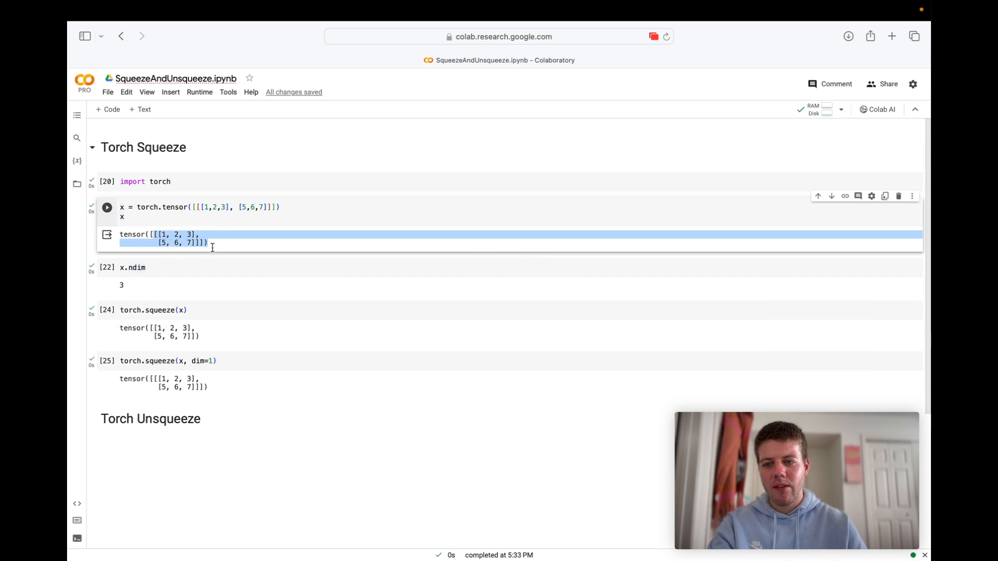
pyautogui.click(200, 250)
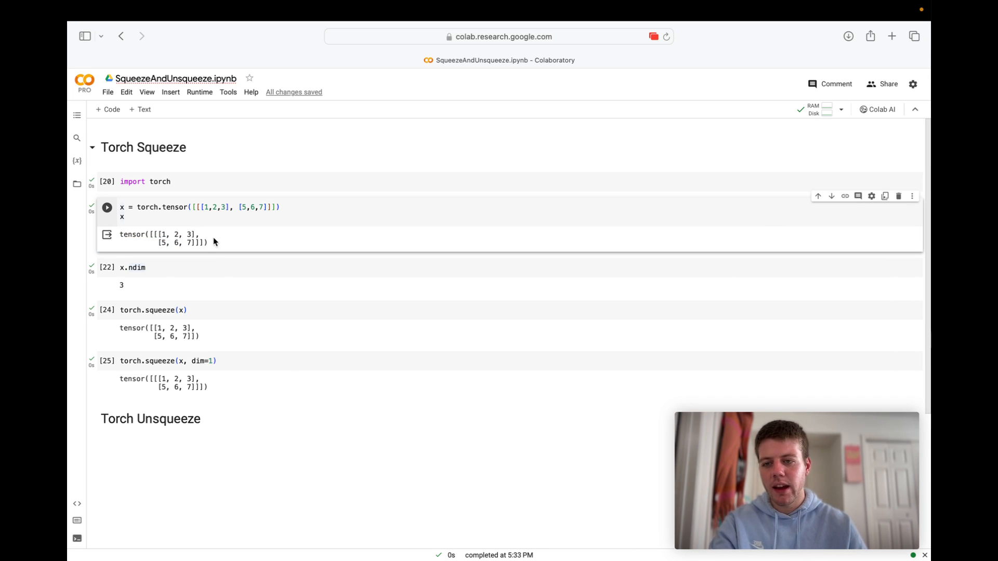
pyautogui.moveTo(201, 236); pyautogui.dragTo(128, 223)
pyautogui.click(247, 360)
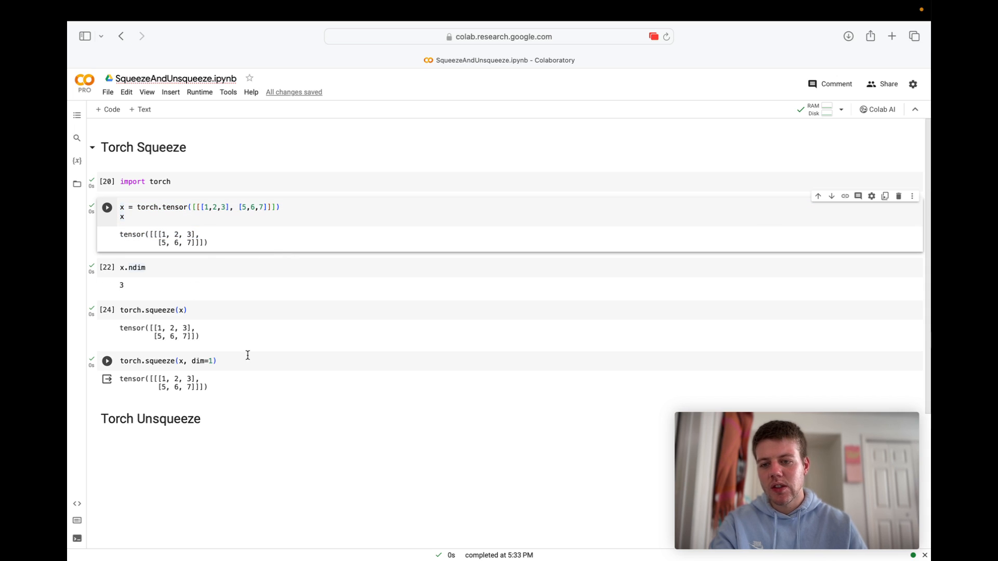
# Change the squeeze to dim=0 and rerun it
pyautogui.click(124, 382)
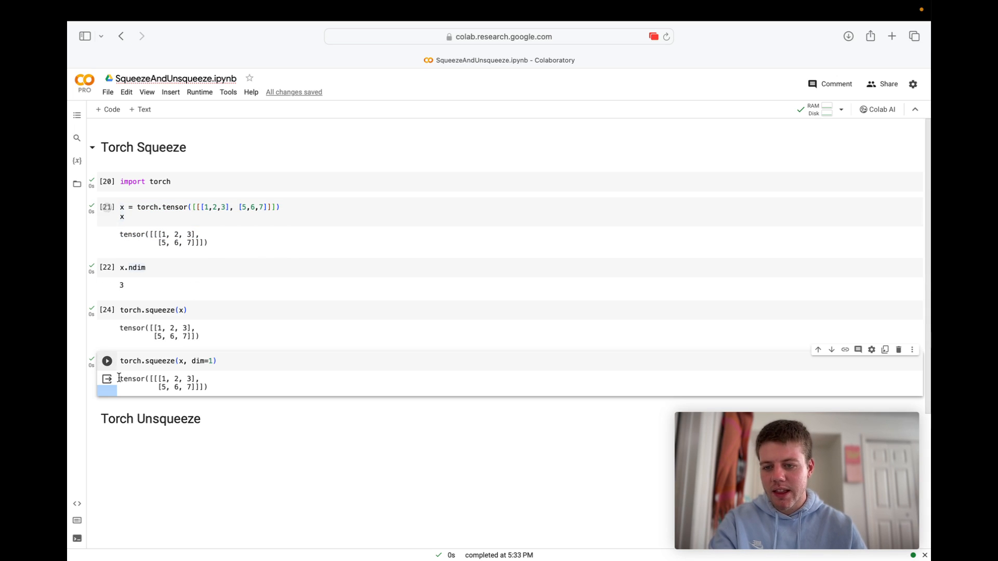
pyautogui.click(227, 354)
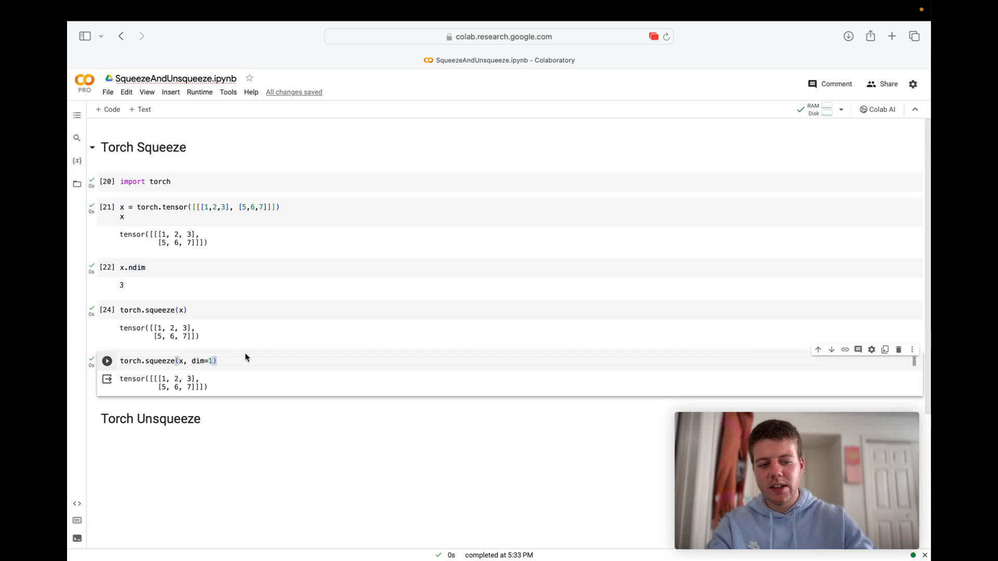
pyautogui.press('BackSpace')
pyautogui.write('0')
pyautogui.hotkey('shift', 'Return')
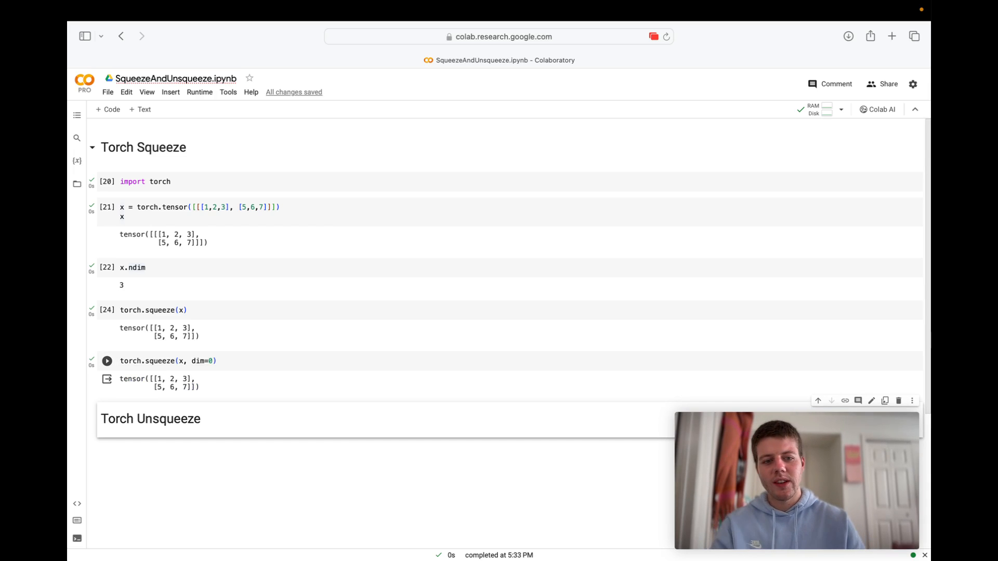
# Append .ndim to torch.squeeze(x, dim=0) and run it, reporting 2 dimensions
pyautogui.click(234, 361)
pyautogui.write('.ndim')
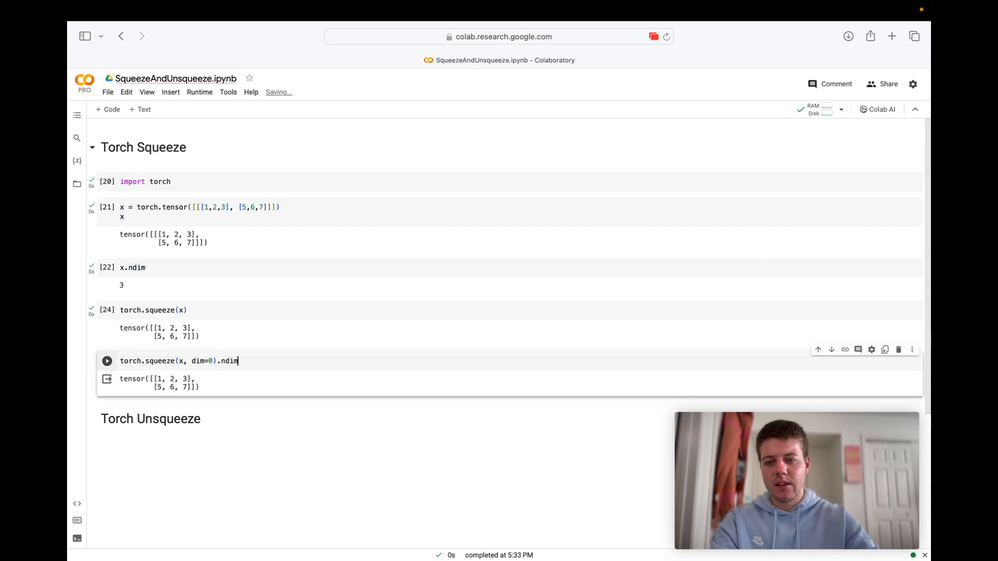
pyautogui.hotkey('ctrl', 'Return')
pyautogui.doubleClick(228, 360)
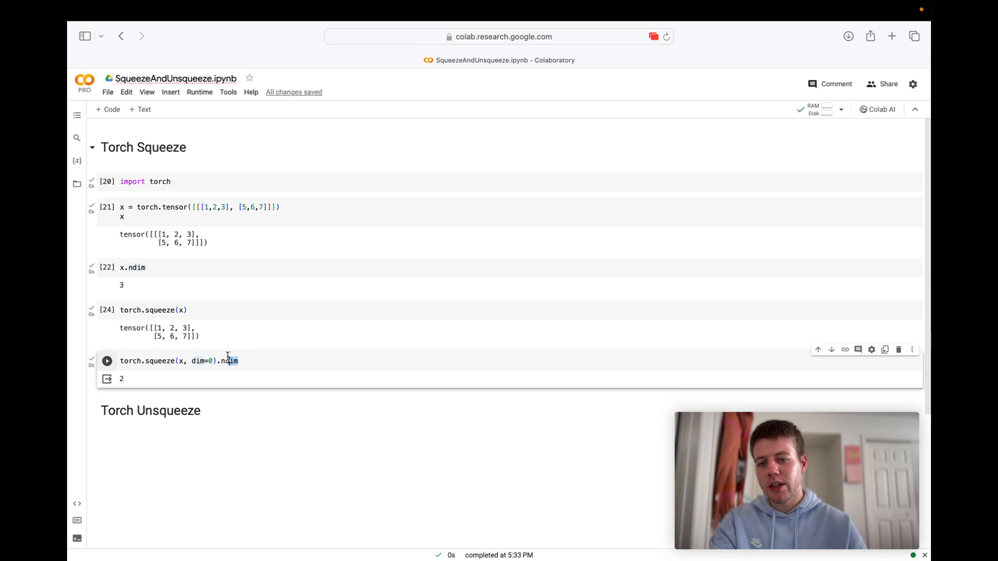
pyautogui.moveTo(228, 360); pyautogui.dragTo(203, 362)
pyautogui.click(282, 359)
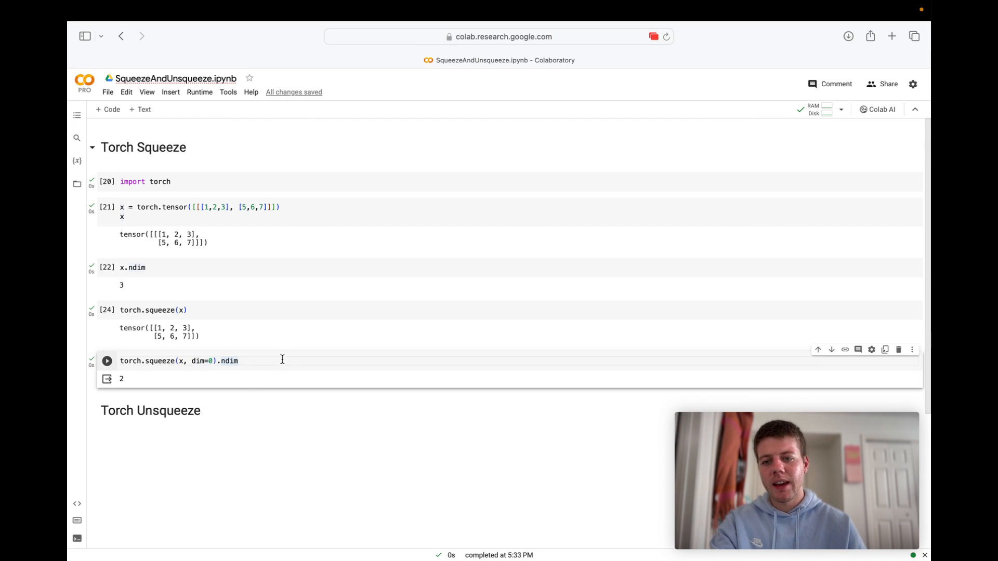
pyautogui.moveTo(238, 360); pyautogui.dragTo(120, 361)
pyautogui.click(260, 357)
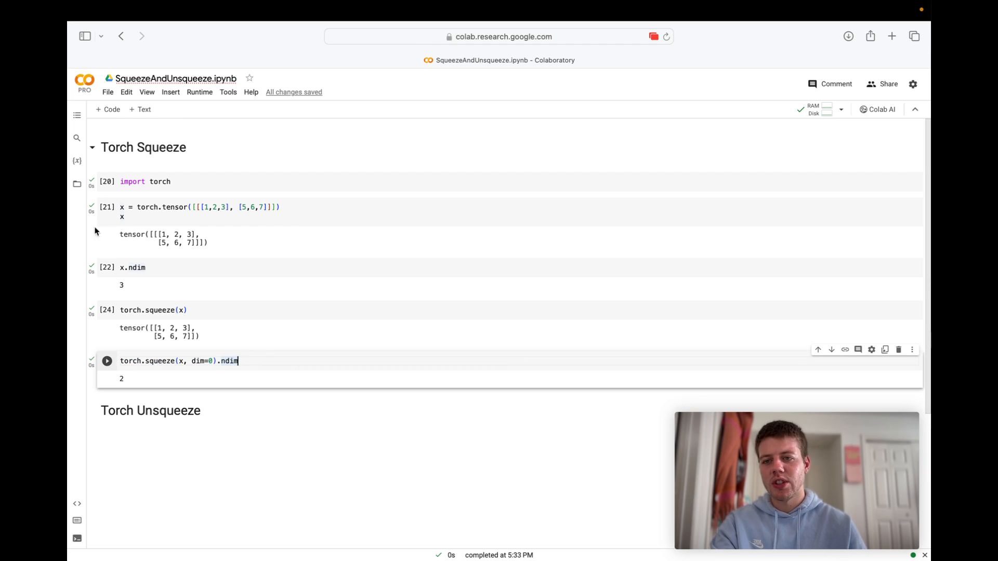
# Compare the original x tensor output with the dim=0 squeeze result
pyautogui.click(204, 162)
pyautogui.click(218, 241)
pyautogui.moveTo(210, 244); pyautogui.dragTo(116, 234)
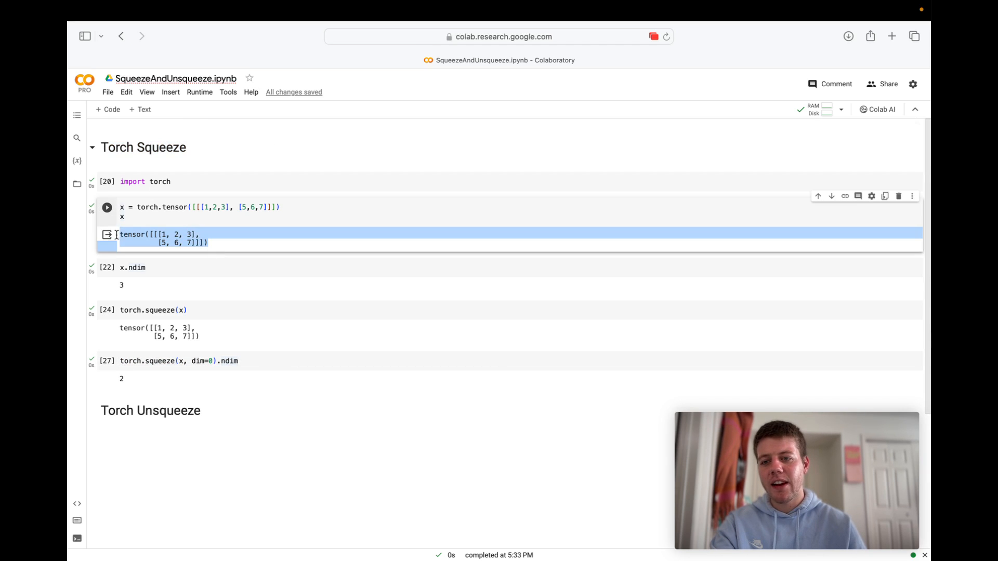
pyautogui.click(198, 236)
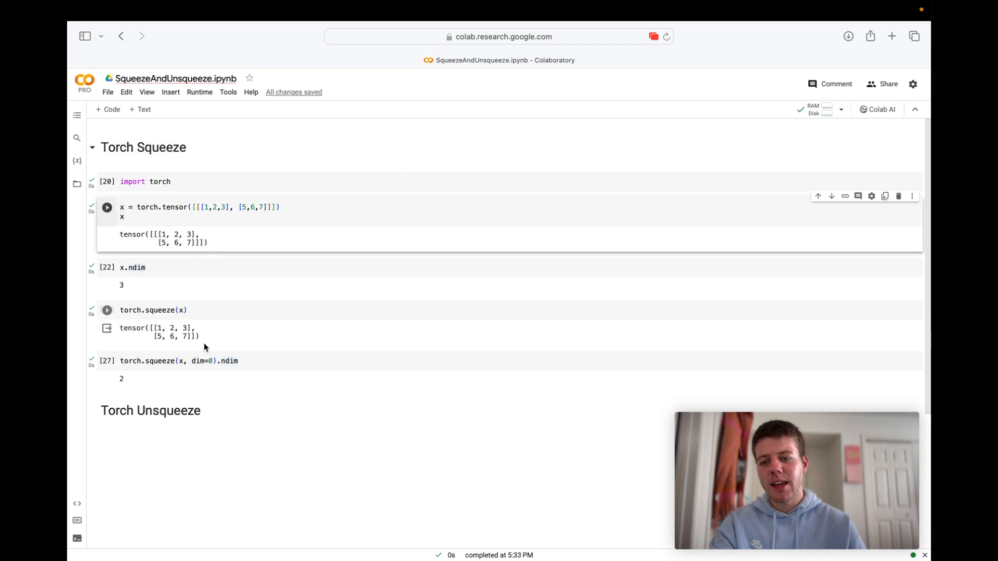
pyautogui.click(253, 362)
pyautogui.doubleClick(209, 361)
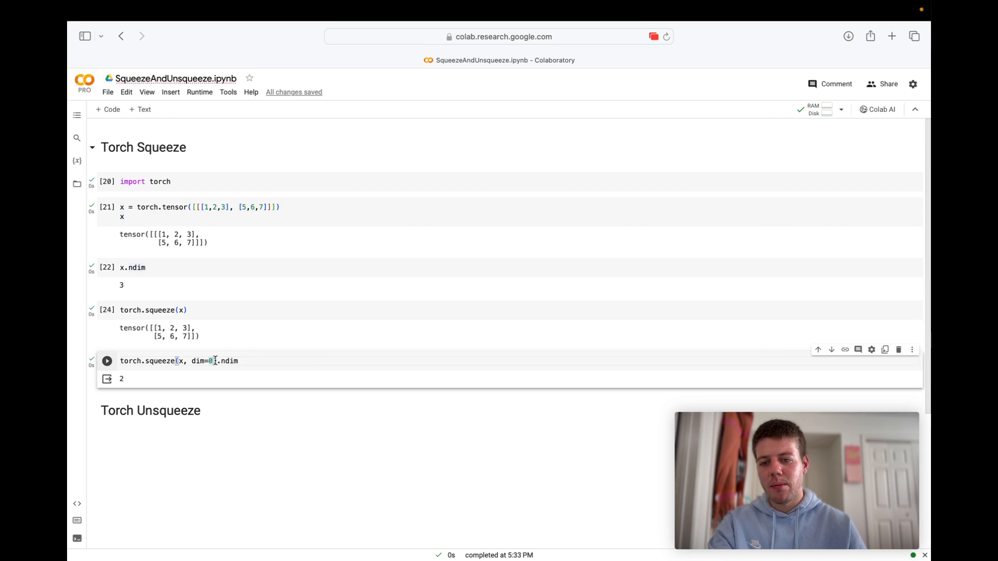
pyautogui.click(242, 211)
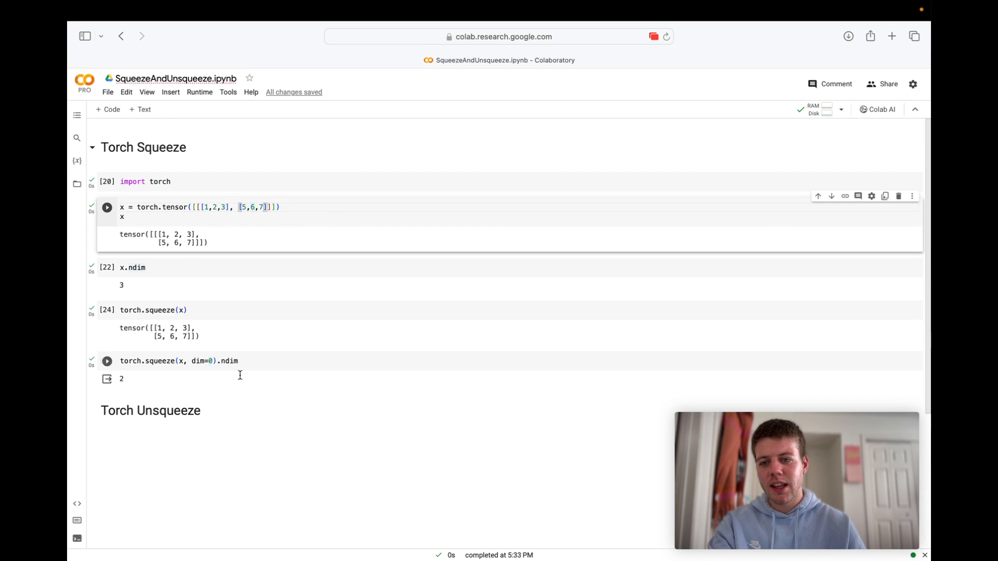
pyautogui.click(274, 366)
# Start a new cell with y = torch.tensor and build the first group [[1],[2],[3]]
pyautogui.hotkey('shift', 'Return')
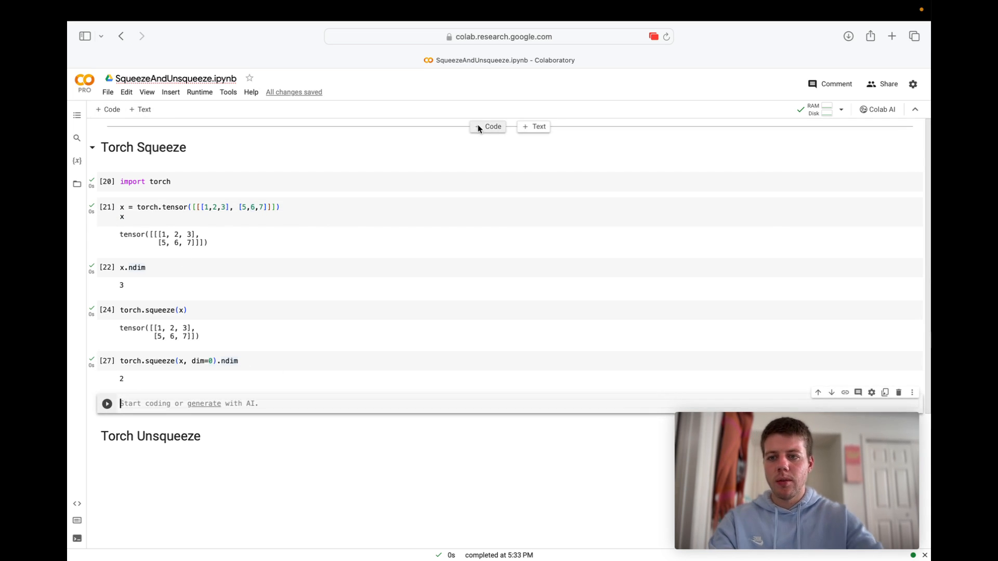
pyautogui.write('y = torch.tensor(')
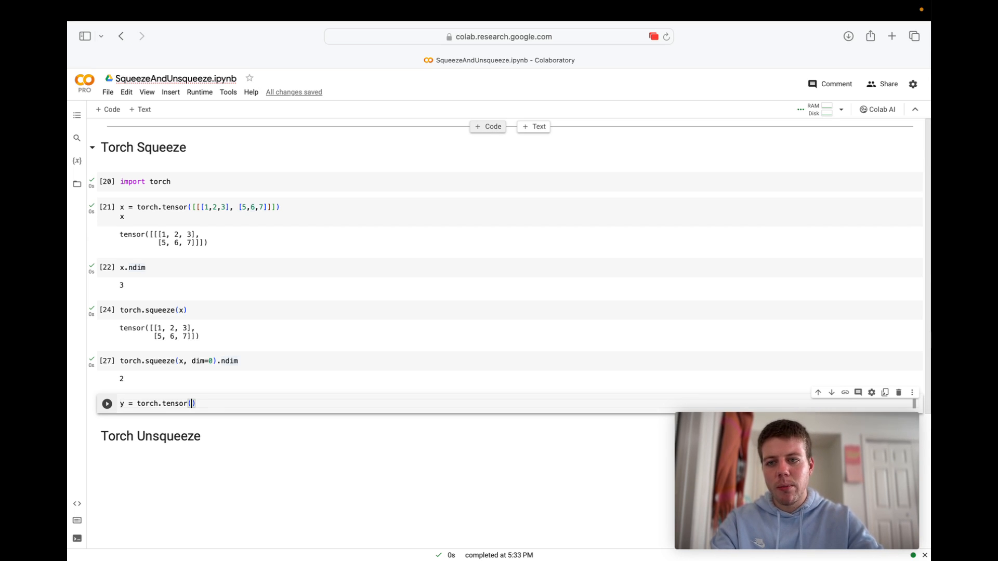
pyautogui.write('[')
pyautogui.write('[1,2,3')
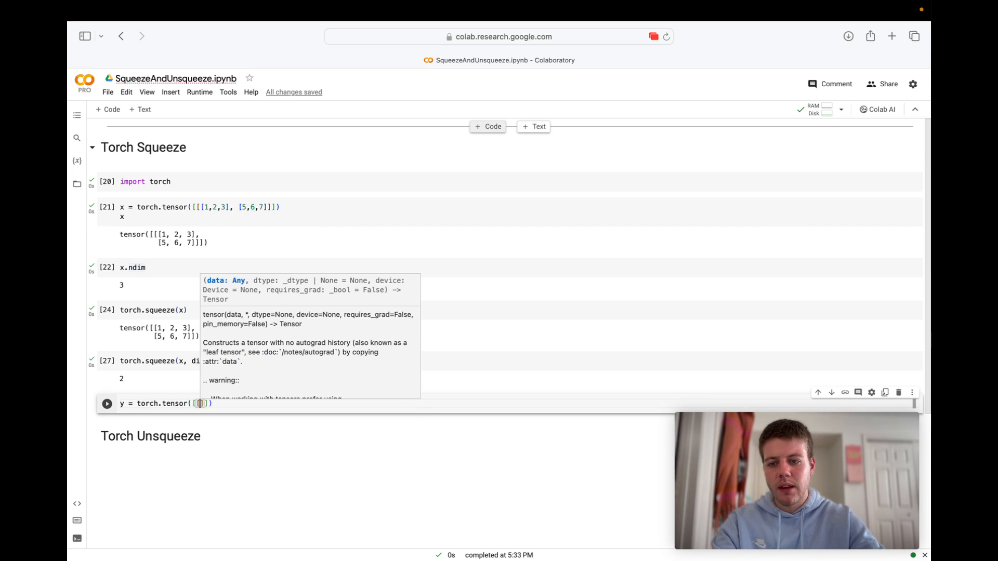
pyautogui.press('Right')
pyautogui.write(',[1,2,3')
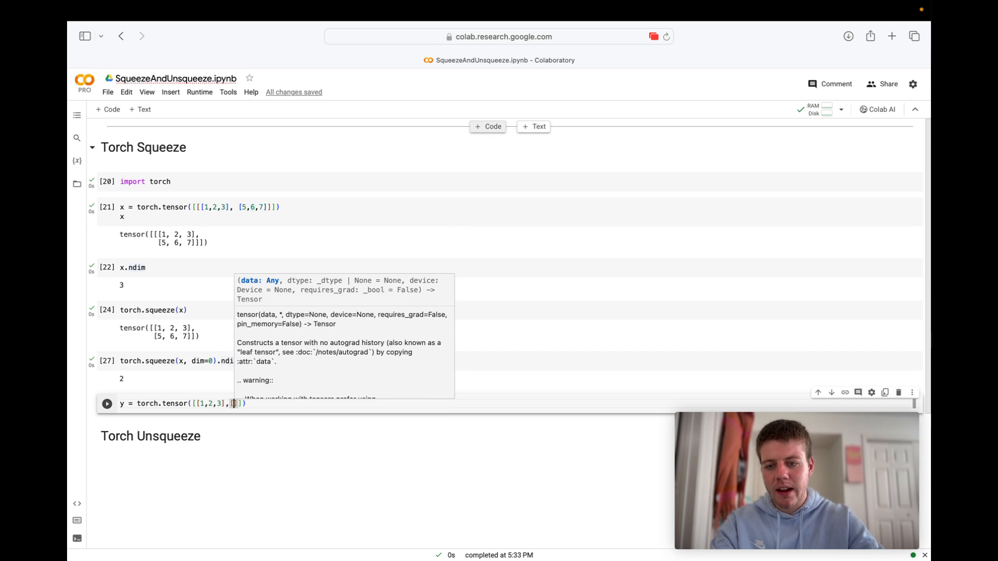
pyautogui.press('Left')
pyautogui.press('Left')
pyautogui.press('Left')
pyautogui.press('Left')
pyautogui.press('Left')
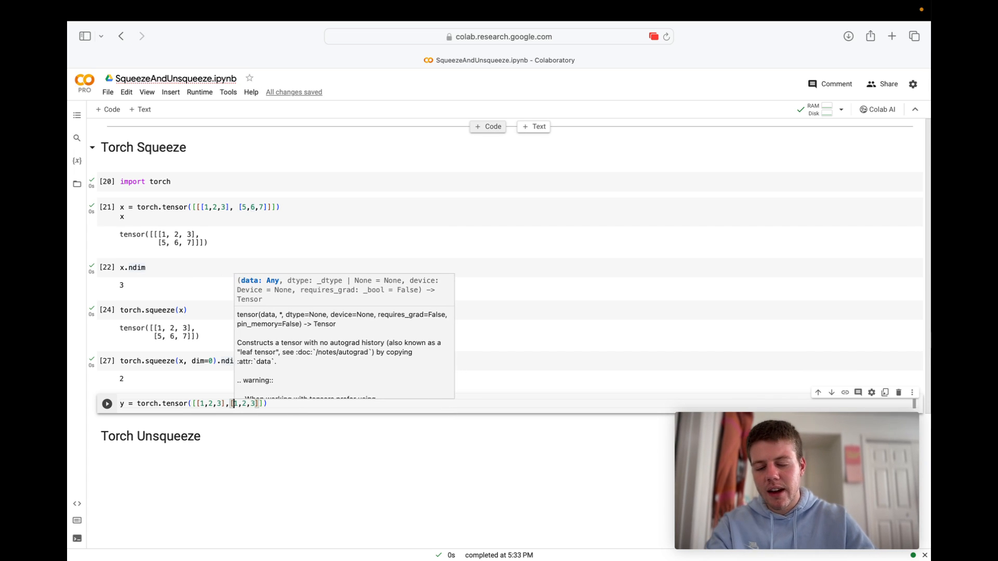
pyautogui.press('Left')
pyautogui.press('Left')
pyautogui.press('Left')
pyautogui.press('Left')
pyautogui.press('Left')
pyautogui.write('[1')
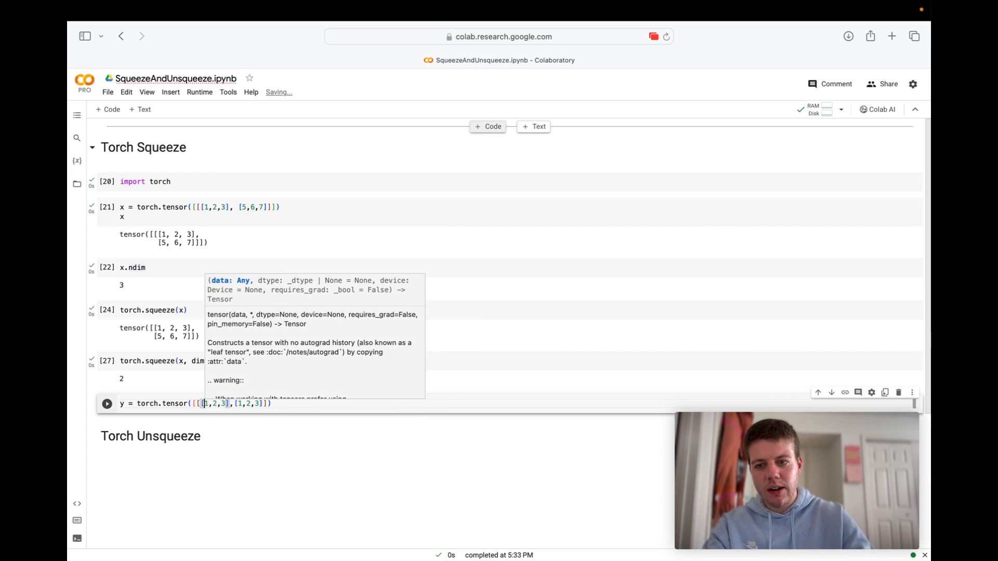
pyautogui.write('],')
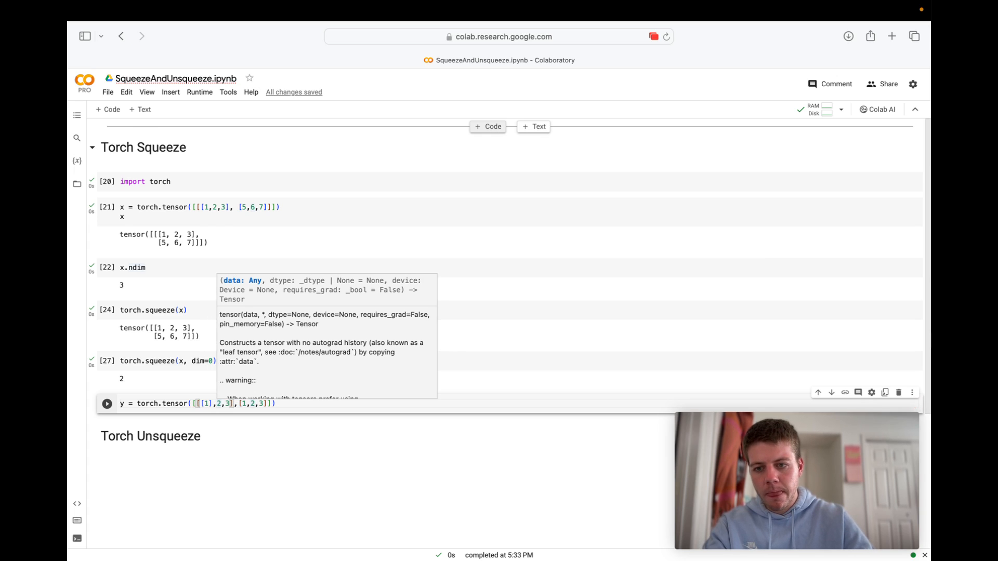
pyautogui.write('[')
pyautogui.press('Right')
pyautogui.write(']')
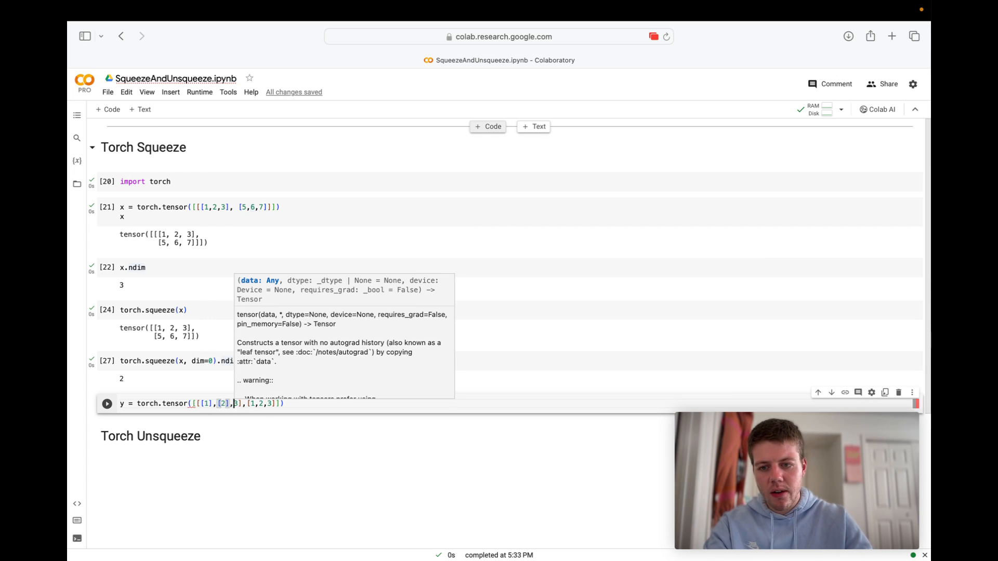
pyautogui.press('Right')
pyautogui.write('[')
pyautogui.press('Right')
pyautogui.press('Right')
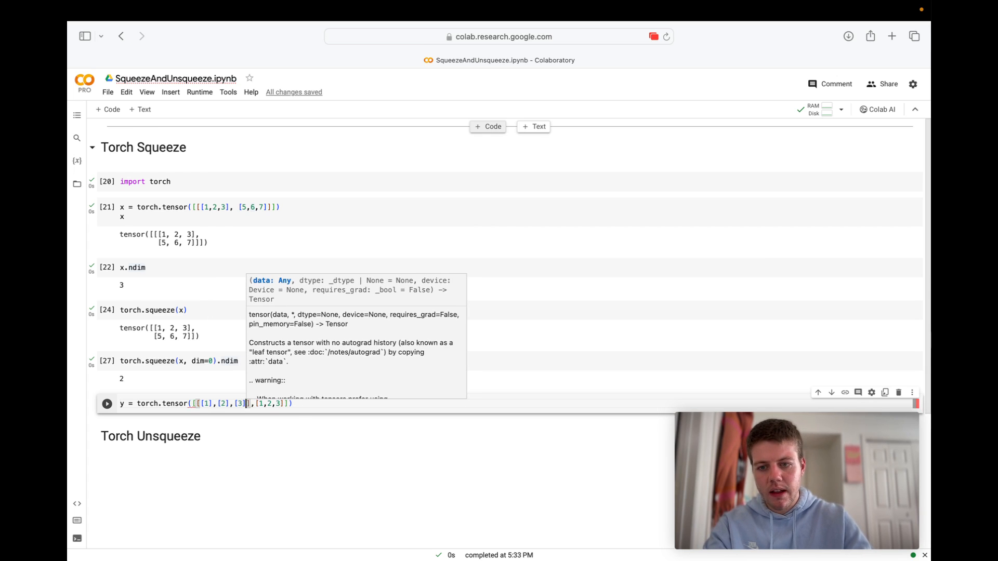
pyautogui.write(']')
# Complete the second group [[1],[2],[3]] and run the cell to create y
pyautogui.press('Right')
pyautogui.press('Right')
pyautogui.write('[')
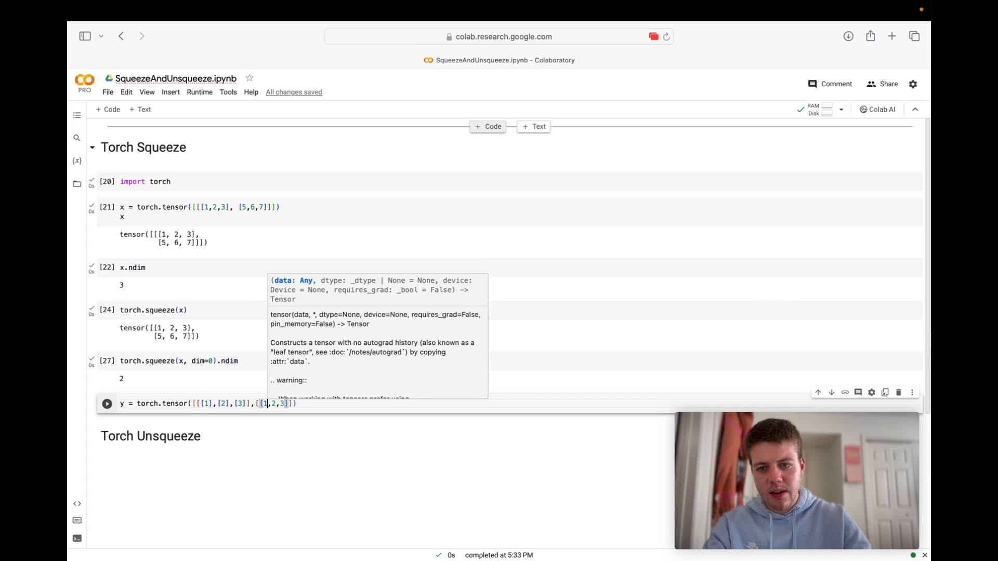
pyautogui.press('Right')
pyautogui.write(']')
pyautogui.press('Right')
pyautogui.write('[')
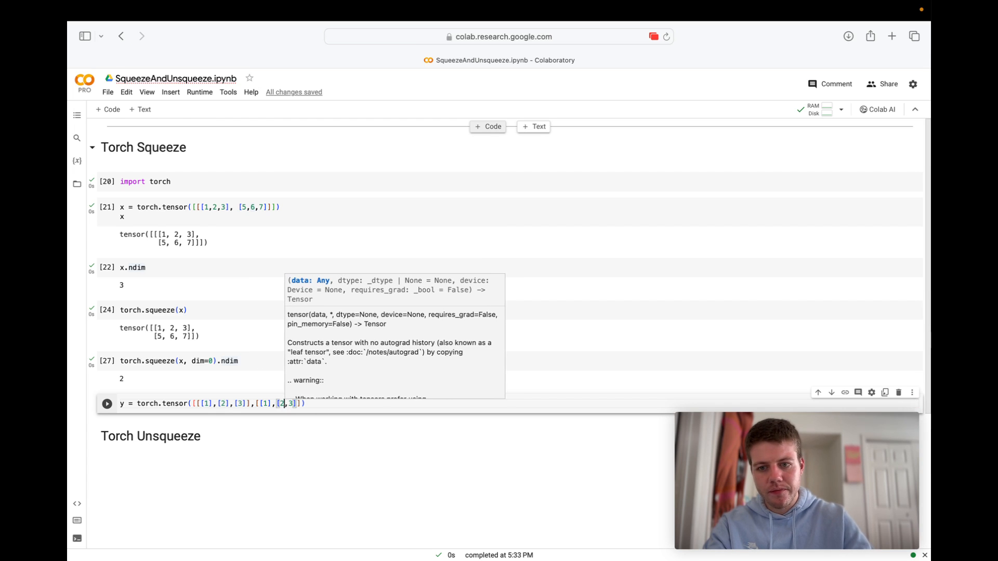
pyautogui.press('Right')
pyautogui.write(']')
pyautogui.press('Right')
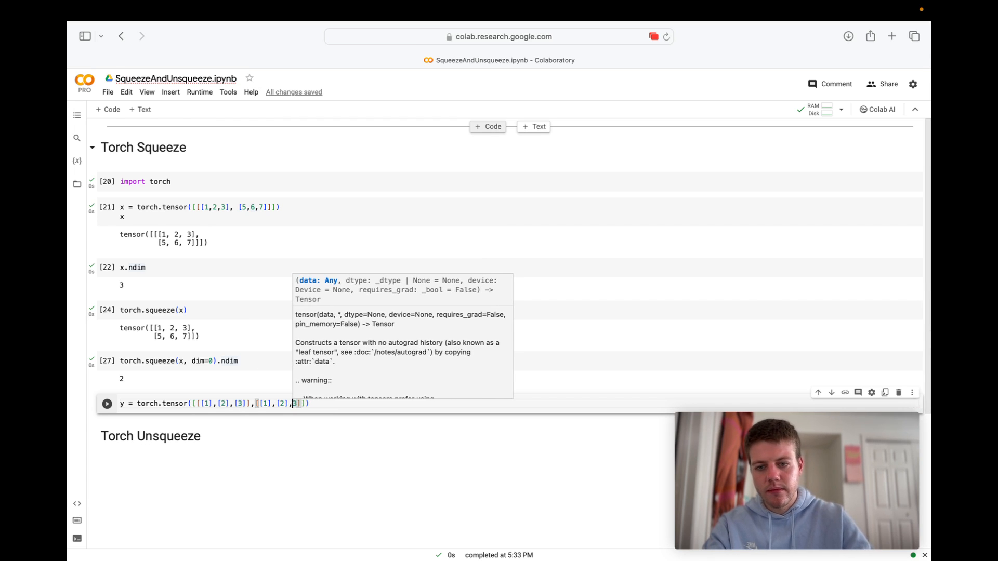
pyautogui.write('[')
pyautogui.press('Right')
pyautogui.write(']')
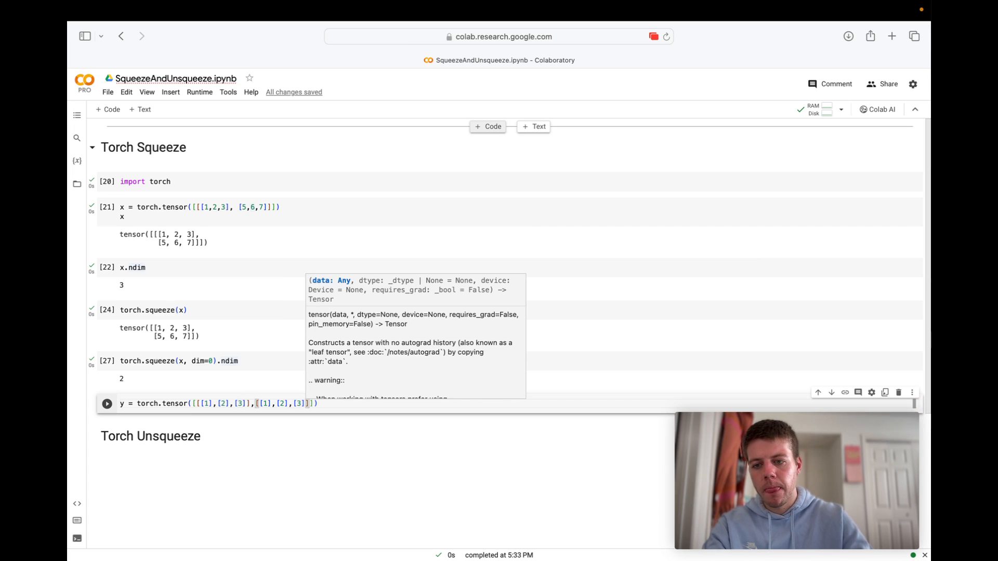
pyautogui.write(']')
pyautogui.hotkey('shift', 'Return')
pyautogui.click(344, 405)
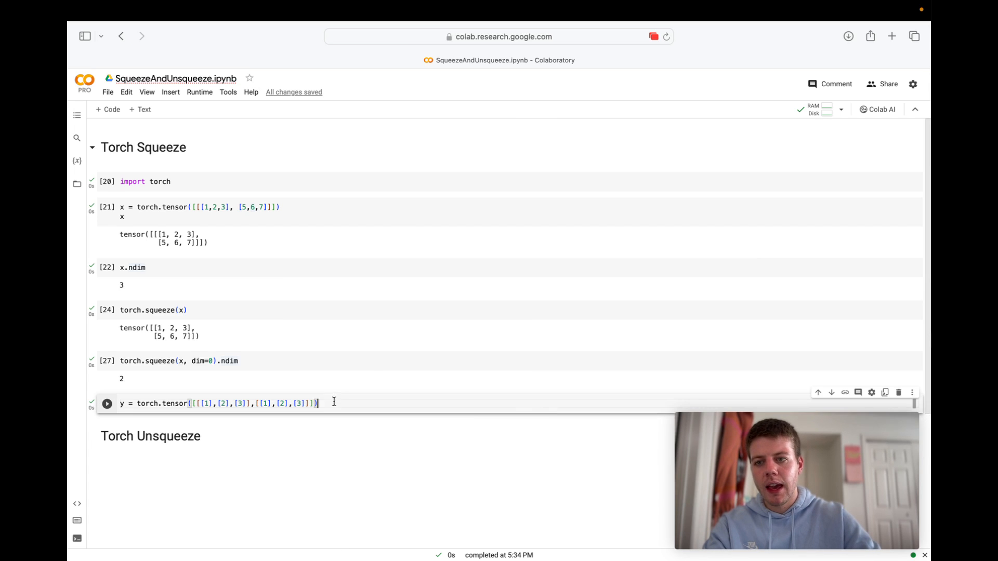
# Run y.ndim reporting 3, then torch.squeeze(y, dim=2) returning [[1, 2, 3], [1, 2, 3]]
pyautogui.click(110, 110)
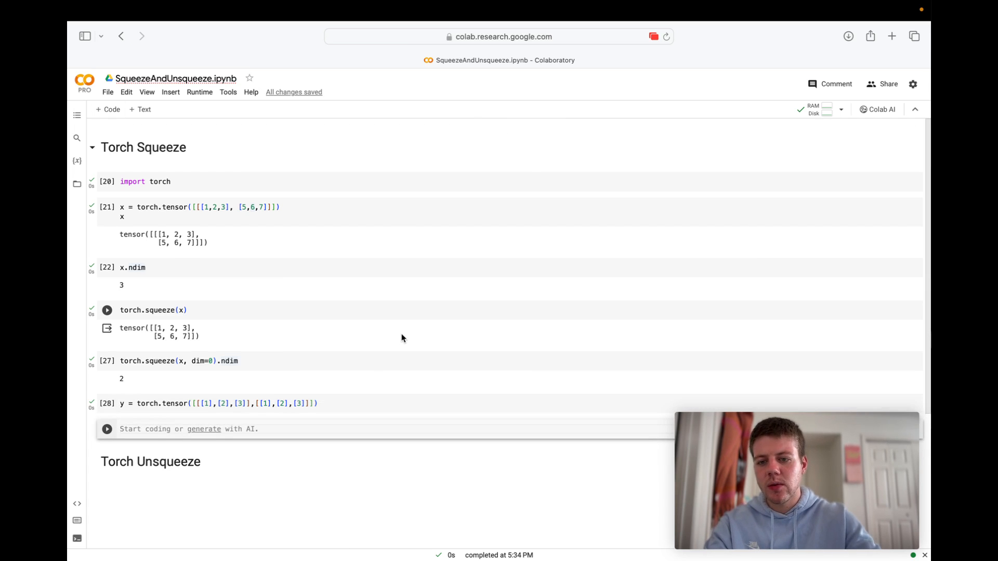
pyautogui.write('y.ndim')
pyautogui.hotkey('shift', 'Return')
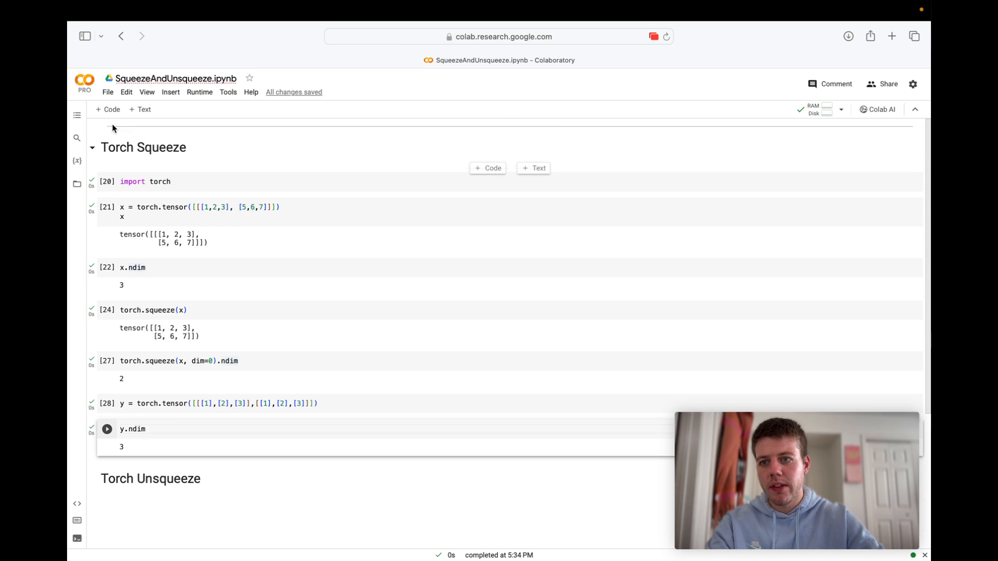
pyautogui.write('y.nd')
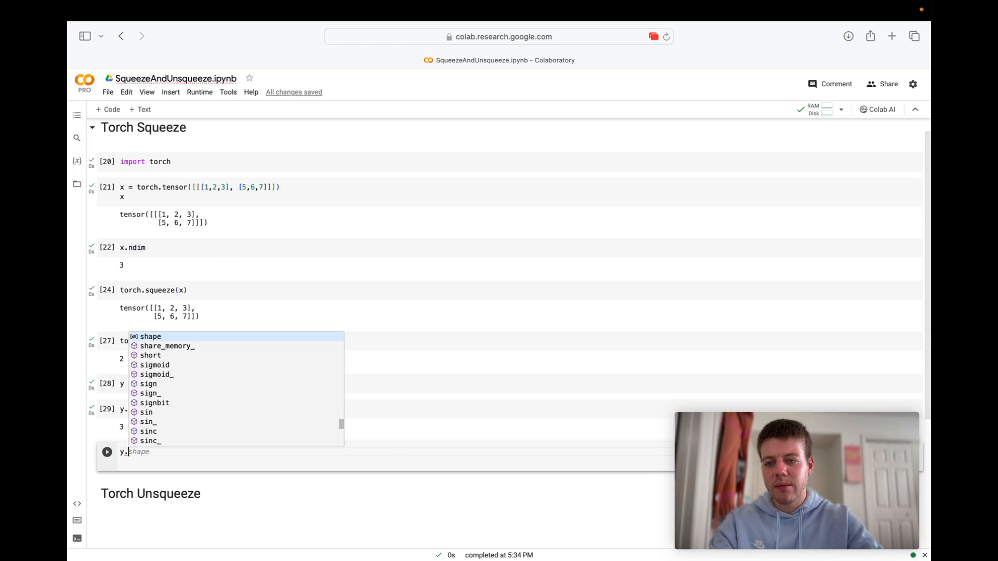
pyautogui.press('BackSpace')
pyautogui.press('BackSpace')
pyautogui.press('BackSpace')
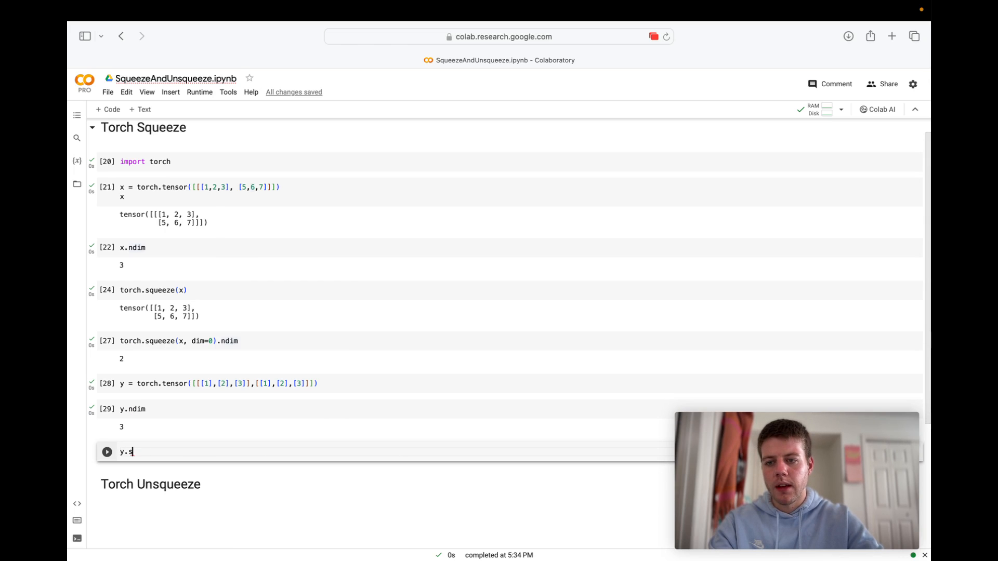
pyautogui.press('BackSpace')
pyautogui.write('torch.')
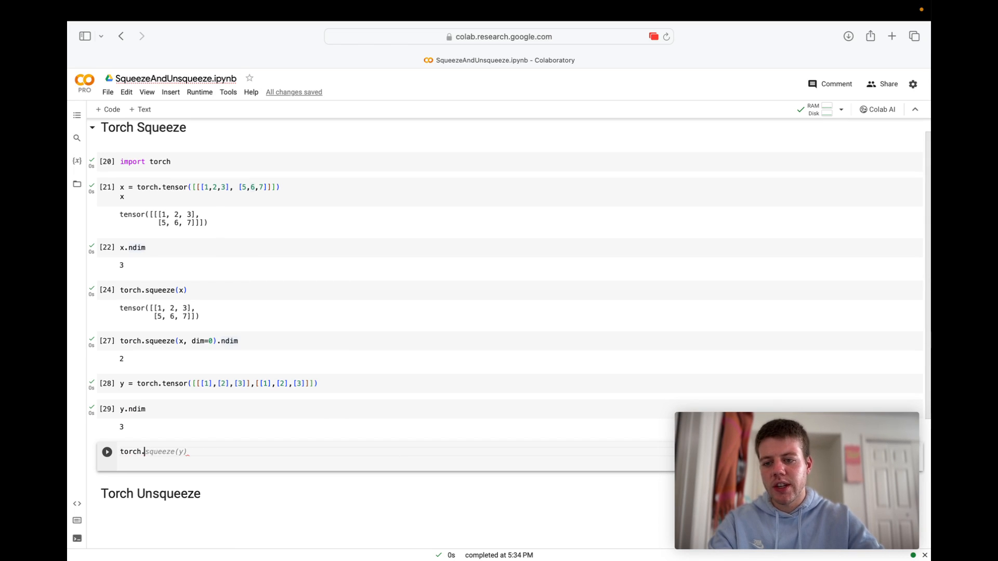
pyautogui.write('squeeze(')
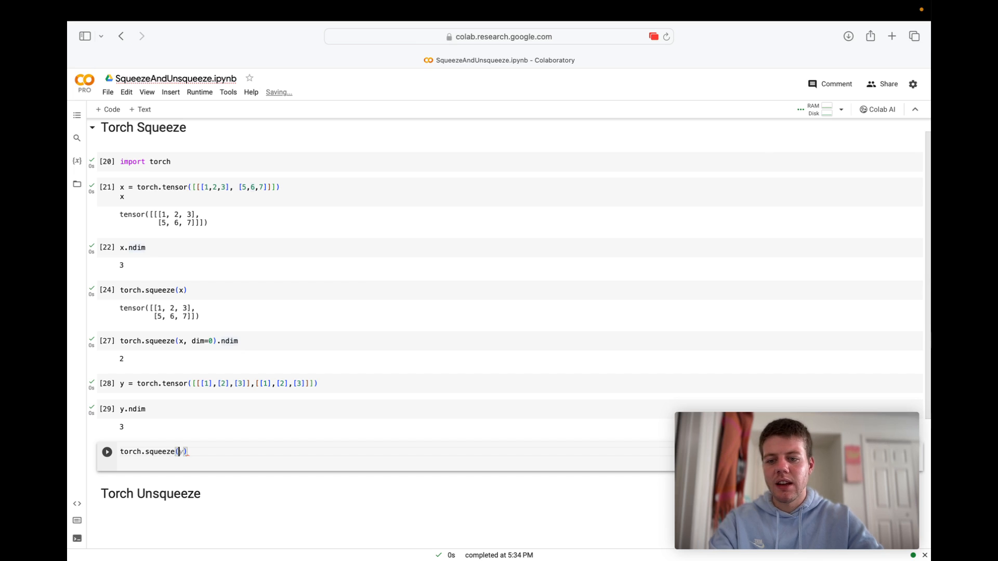
pyautogui.write('y, dim=')
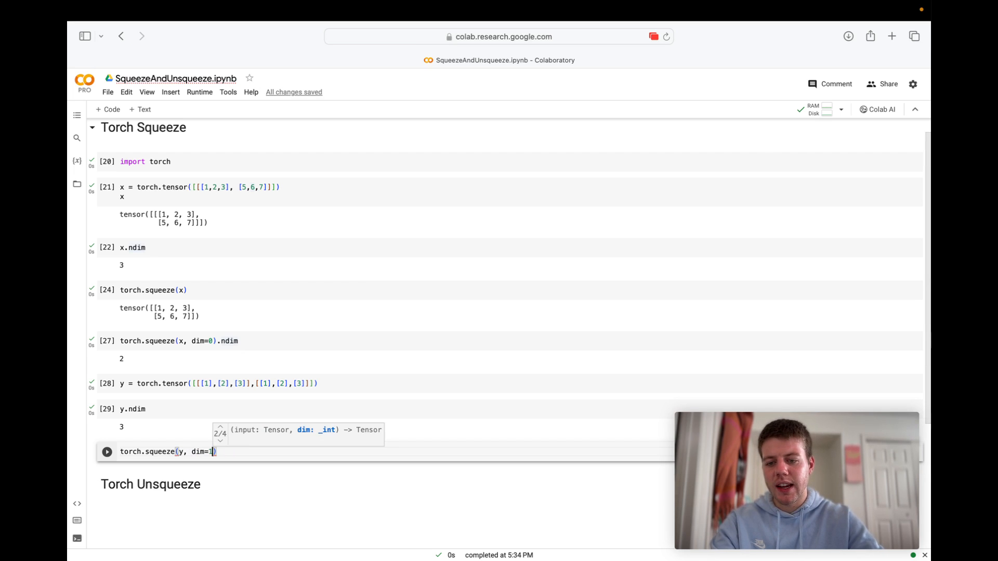
pyautogui.write('2')
pyautogui.hotkey('shift', 'Return')
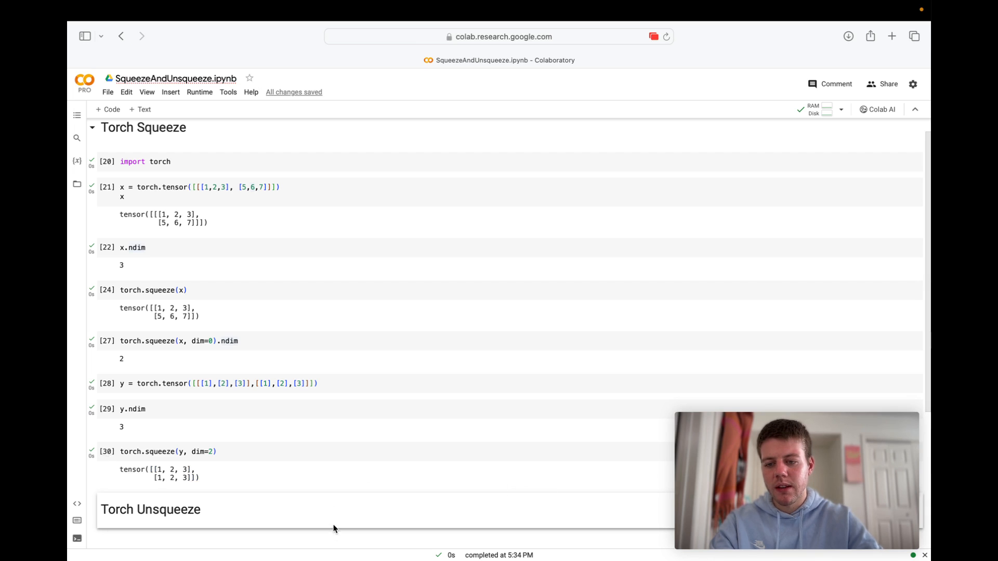
pyautogui.click(198, 473)
pyautogui.click(222, 483)
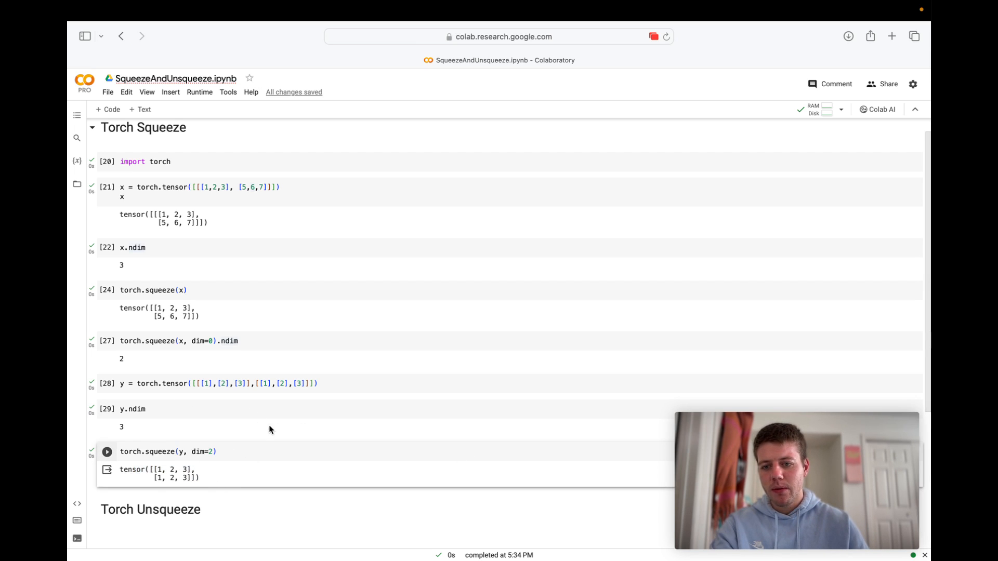
# Review y's nested brackets, then add a cell with 'y' and run it to display the tensor
pyautogui.moveTo(202, 384); pyautogui.dragTo(273, 384)
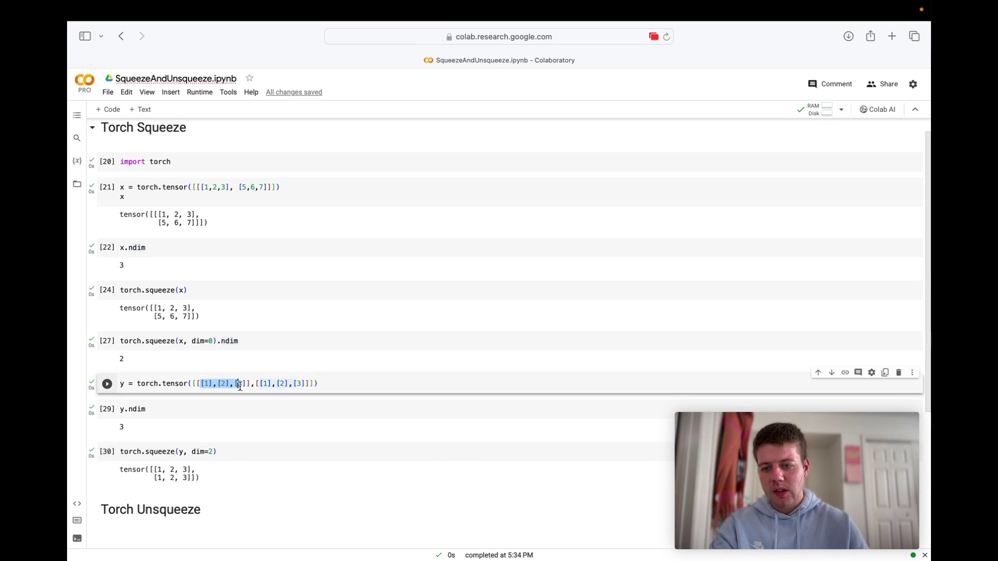
pyautogui.click(290, 384)
pyautogui.click(266, 384)
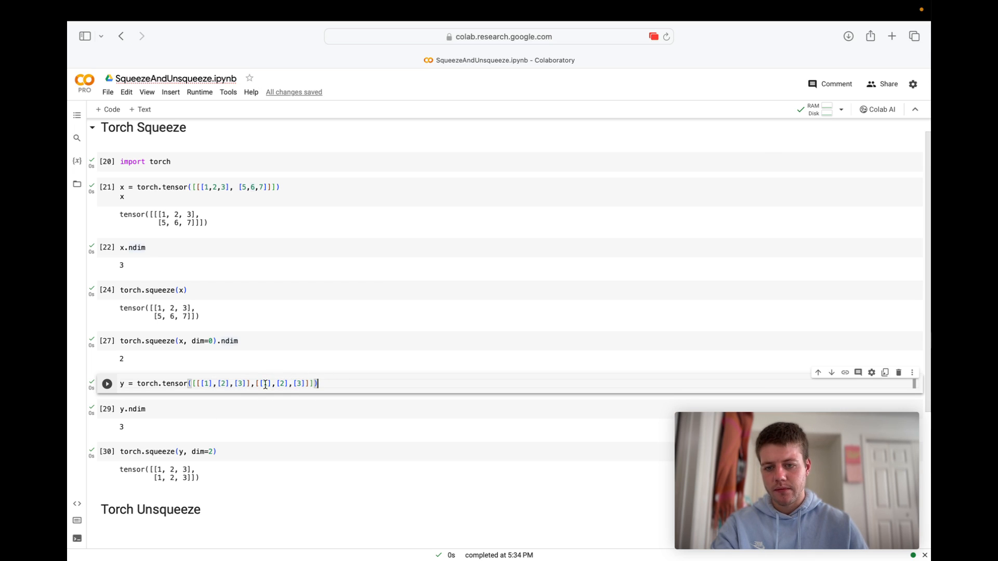
pyautogui.click(110, 109)
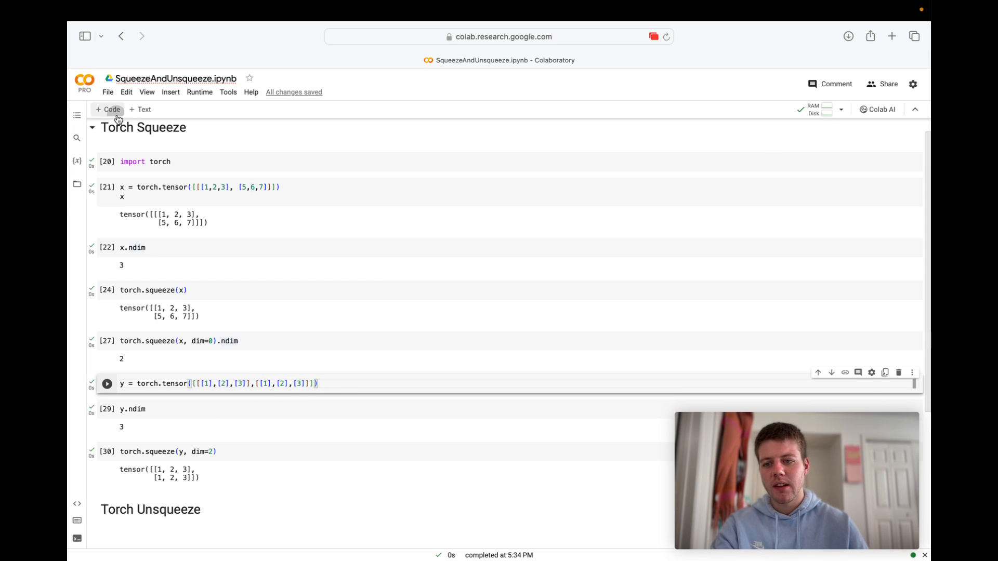
pyautogui.write('y')
pyautogui.hotkey('shift', 'Return')
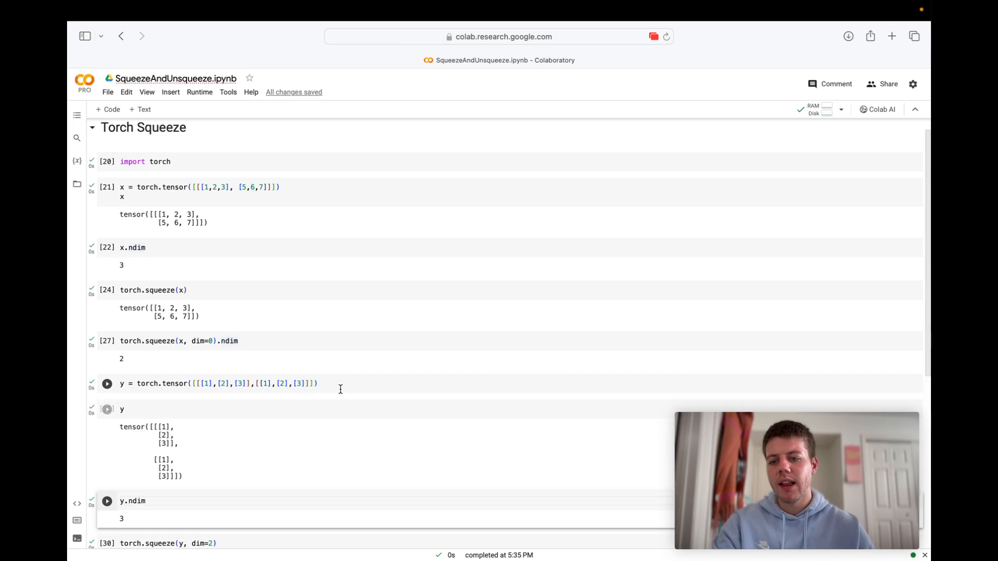
# Highlight elements of y's output and the squeezed dim=2 result to compare them
pyautogui.doubleClick(160, 350)
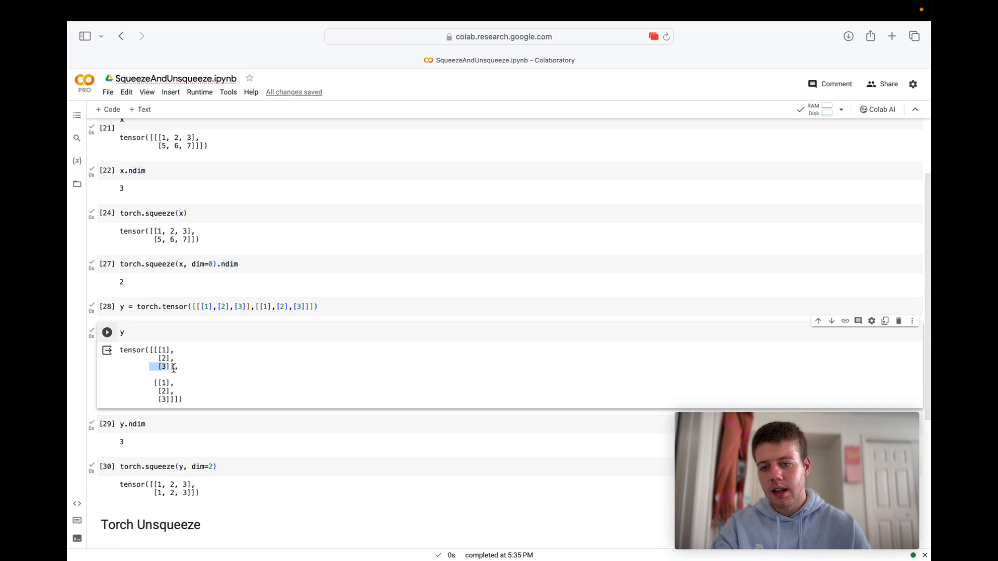
pyautogui.scroll(-3, 209, 474)
pyautogui.tripleClick(195, 384)
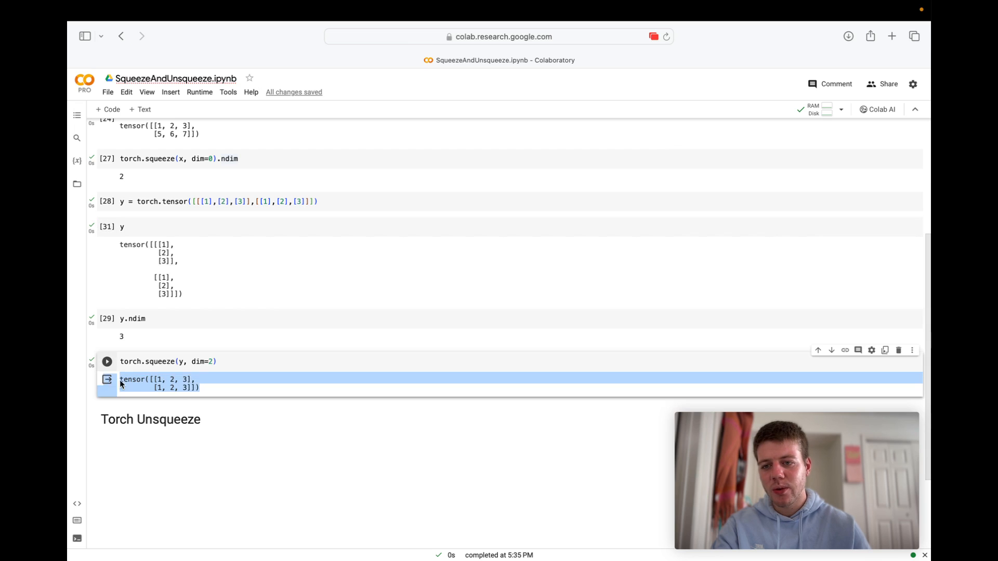
pyautogui.click(216, 414)
pyautogui.click(159, 245)
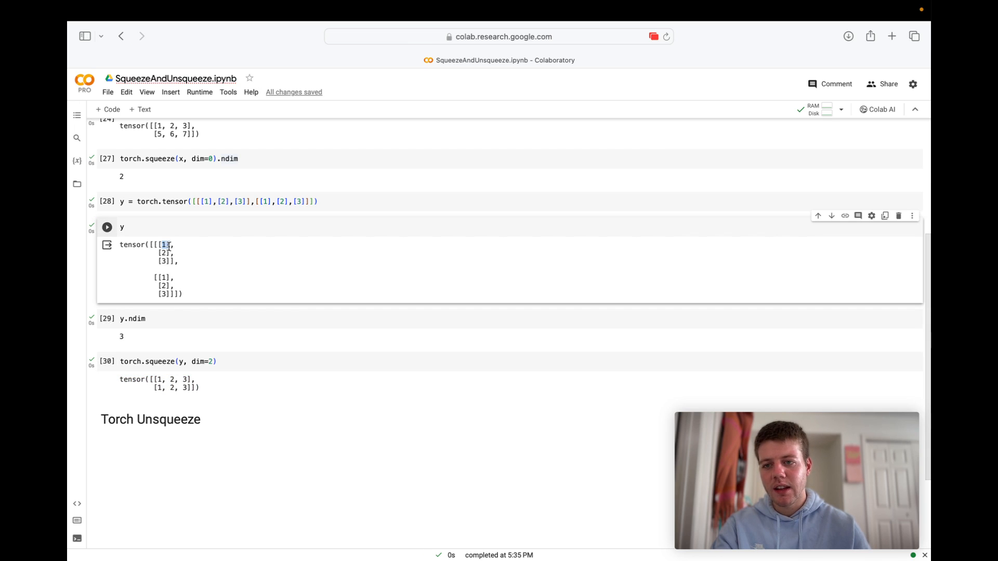
pyautogui.click(204, 381)
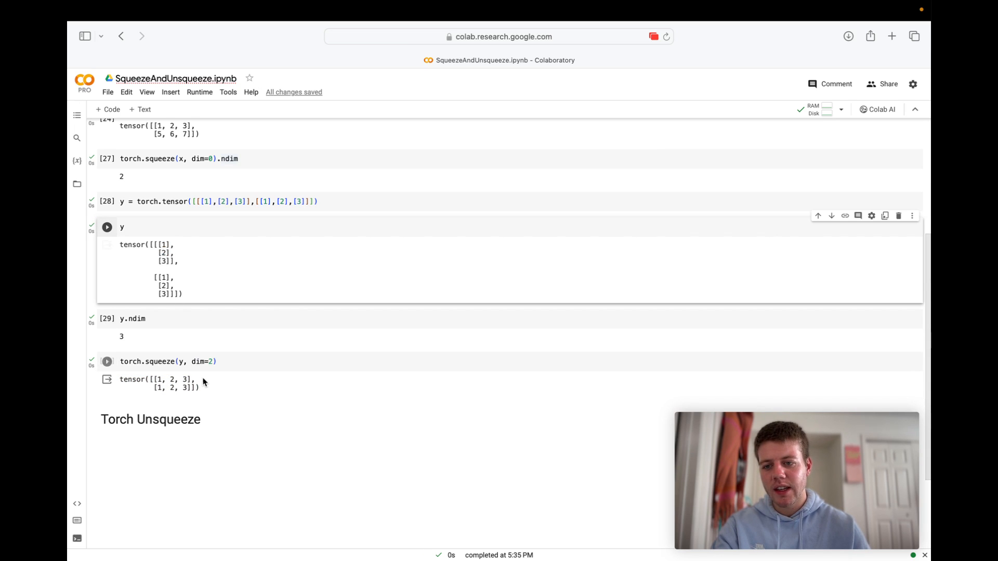
pyautogui.click(187, 387)
pyautogui.tripleClick(163, 386)
pyautogui.click(196, 396)
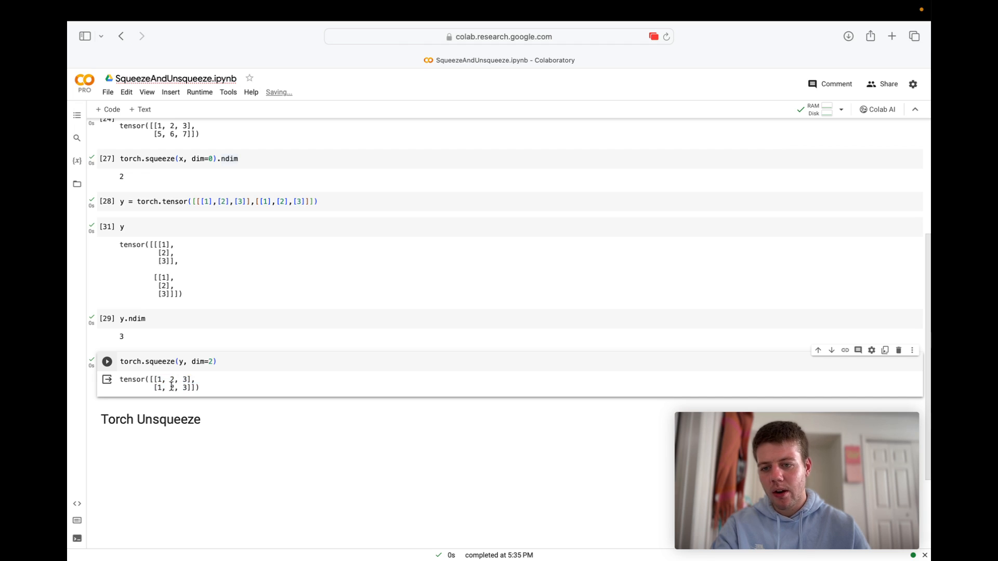
pyautogui.doubleClick(180, 388)
pyautogui.tripleClick(179, 388)
pyautogui.click(226, 398)
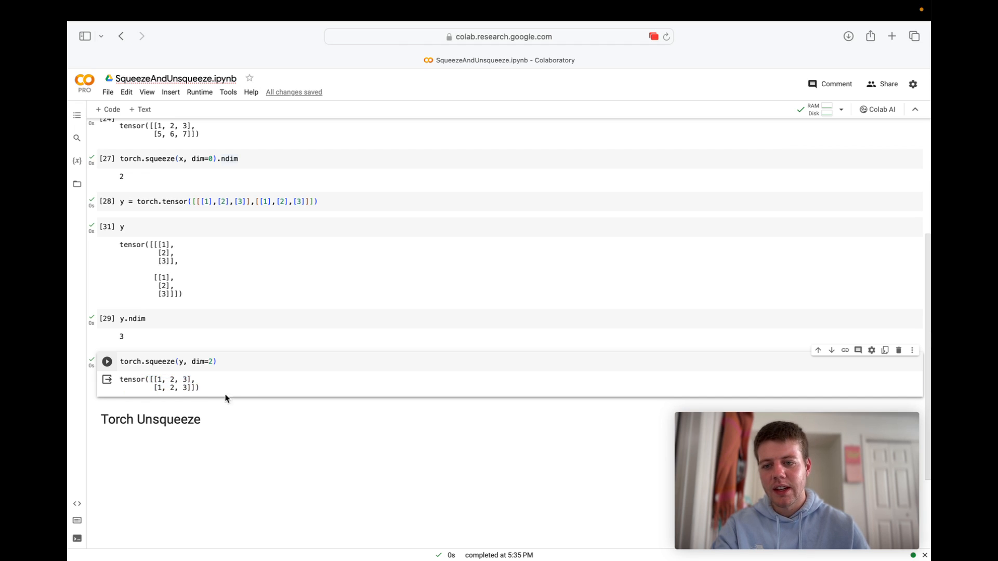
pyautogui.tripleClick(229, 389)
pyautogui.click(233, 388)
# Review the squeeze command, then add an empty code cell under the Torch Unsqueeze heading
pyautogui.moveTo(230, 362); pyautogui.dragTo(70, 368)
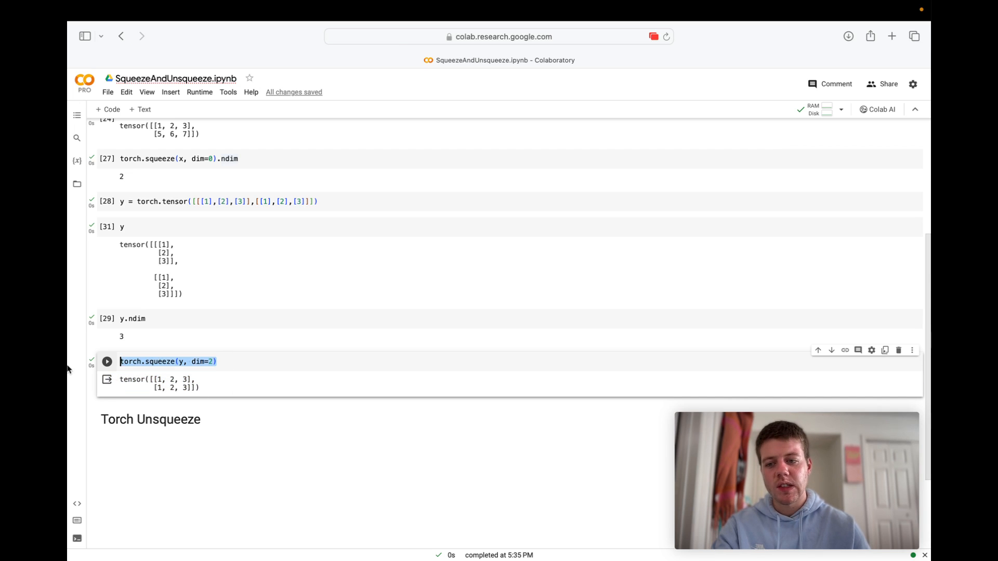
pyautogui.click(242, 362)
pyautogui.moveTo(337, 309)
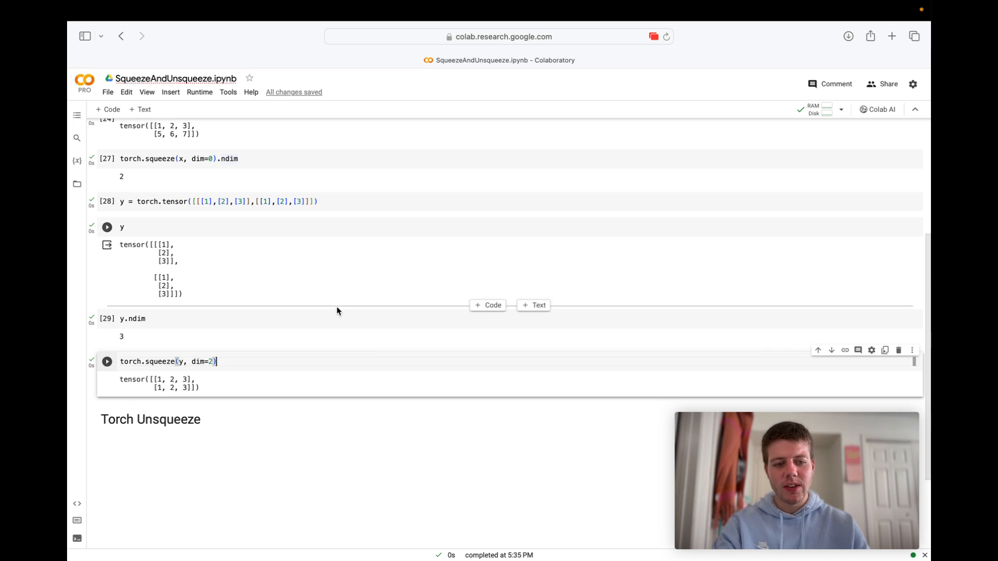
pyautogui.scroll(5, 258, 323)
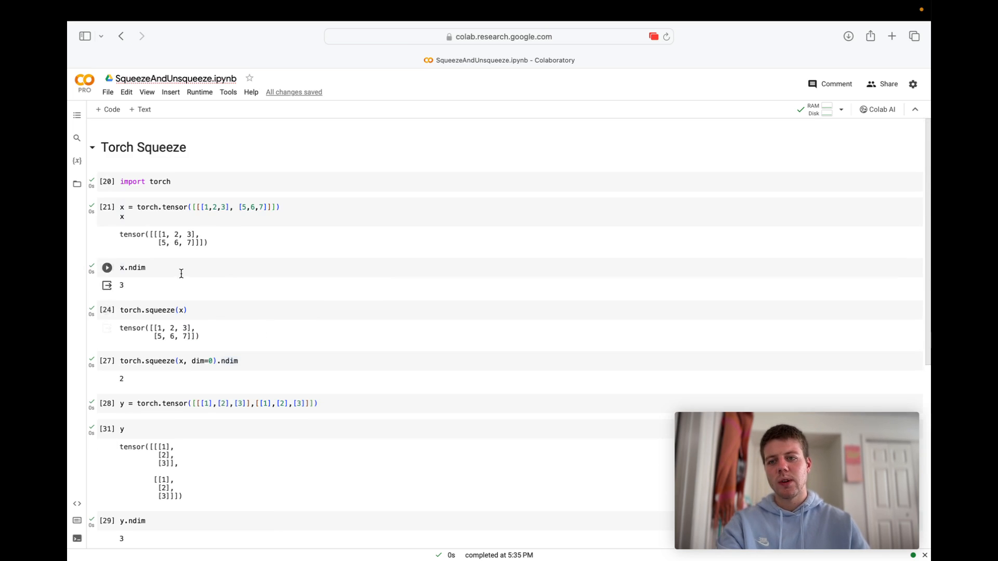
pyautogui.scroll(-4, 189, 283)
pyautogui.scroll(5, 188, 283)
pyautogui.scroll(-3, 188, 282)
pyautogui.scroll(-2, 188, 283)
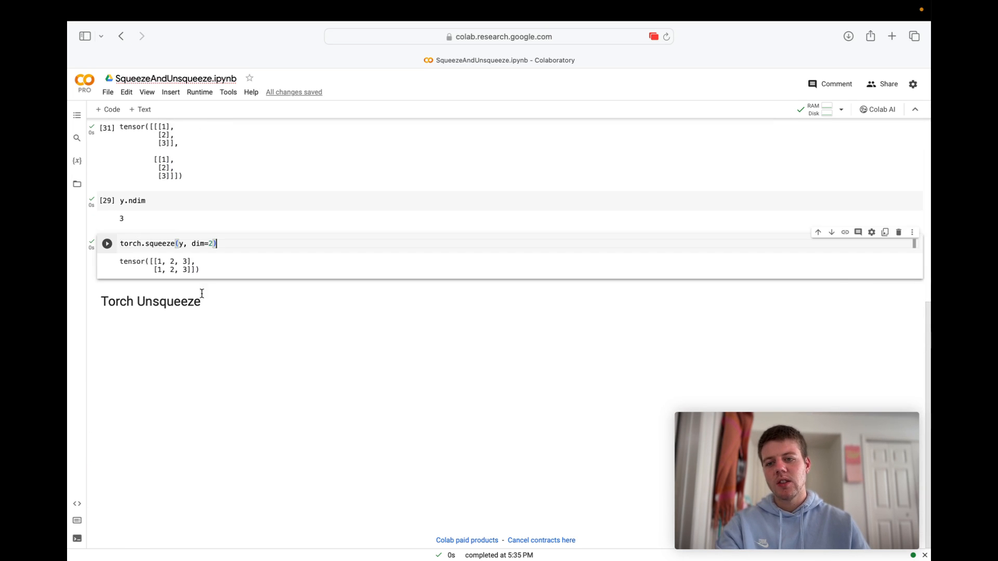
pyautogui.click(328, 312)
pyautogui.moveTo(120, 148)
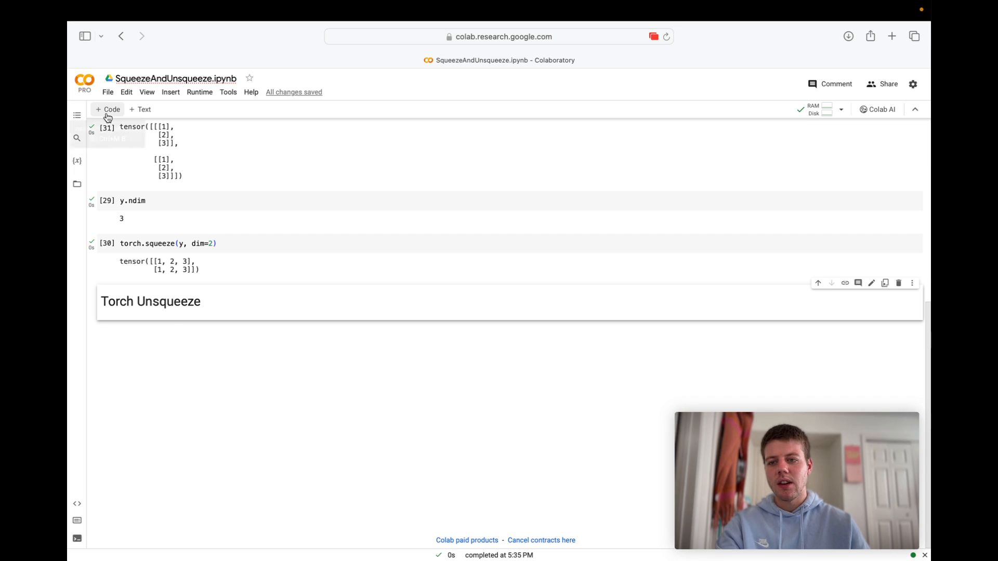
pyautogui.click(107, 109)
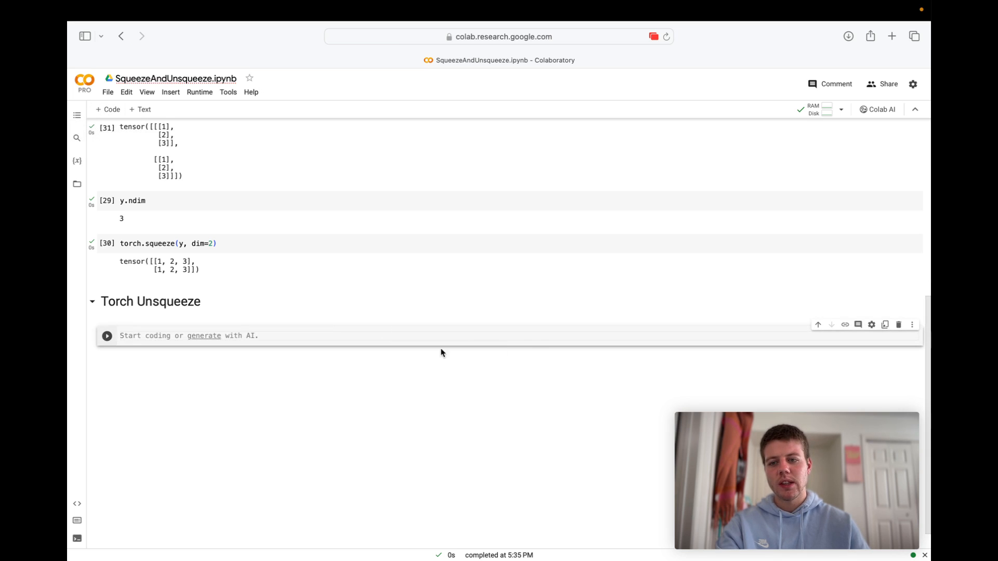
# Search the PyTorch docs for unsqueeze and read the torch.unsqueeze reference description
pyautogui.hotkey('ctrl', 'Tab')
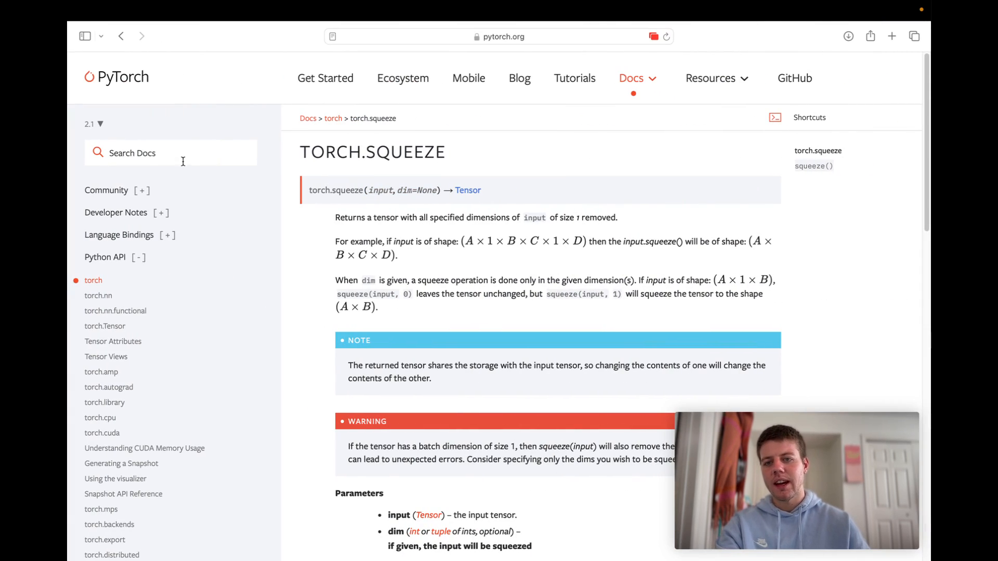
pyautogui.click(183, 157)
pyautogui.write('unsq')
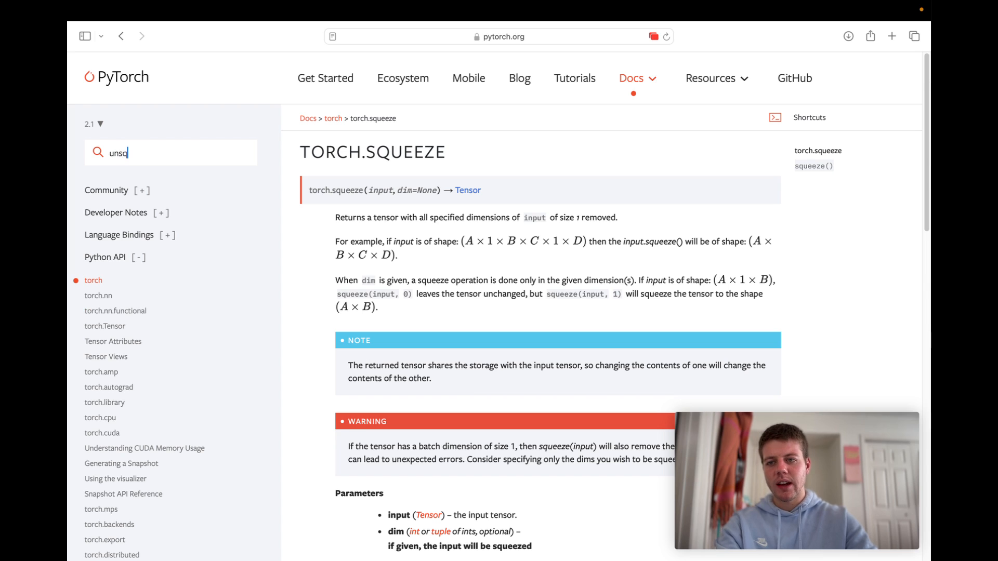
pyautogui.write('ueeze')
pyautogui.press('Return')
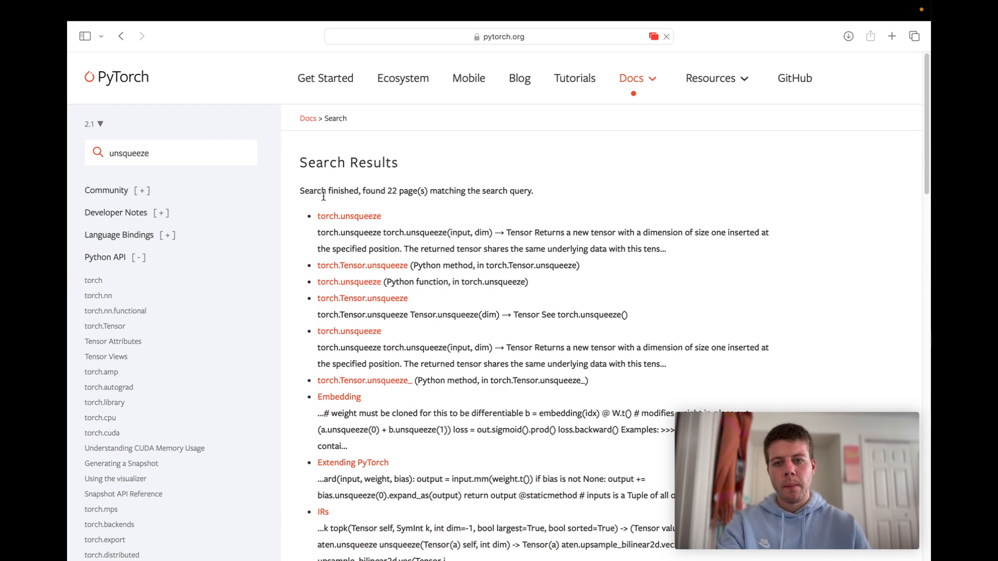
pyautogui.click(367, 216)
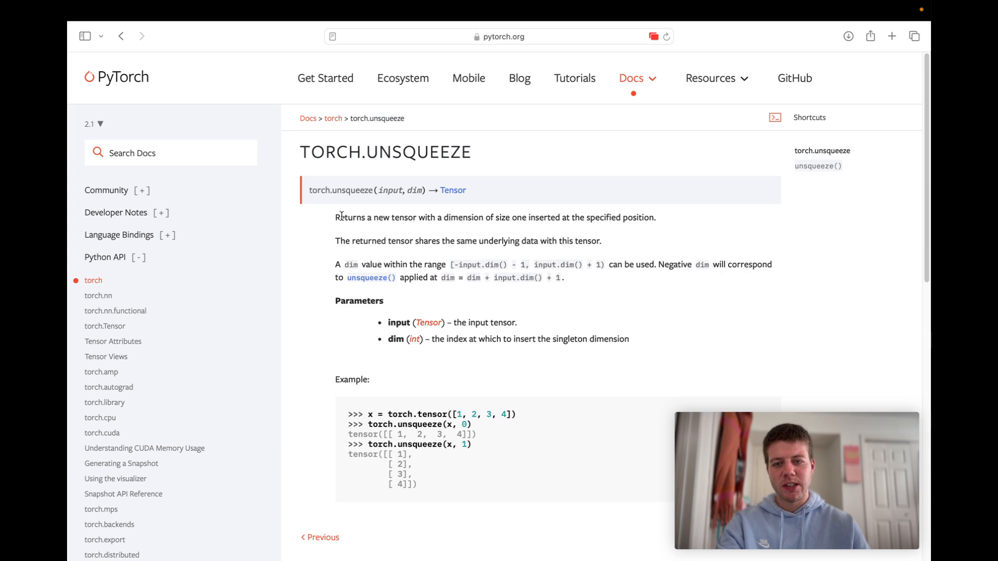
pyautogui.moveTo(333, 218); pyautogui.dragTo(659, 221)
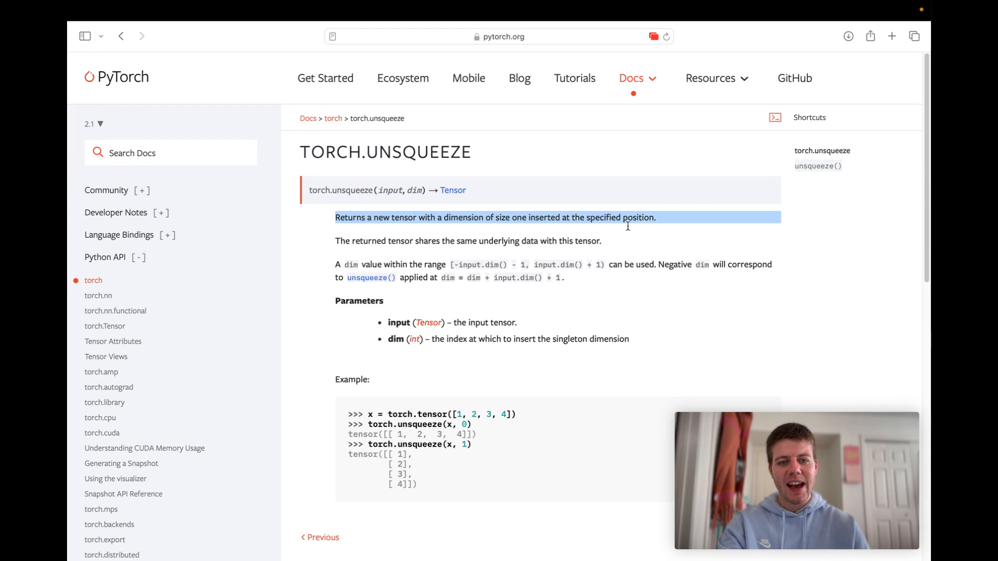
# Back in Colab, define x = torch.tensor([[1,2,3],[4,5,6]]) in the Unsqueeze cell and run it
pyautogui.hotkey('ctrl', 'Left')
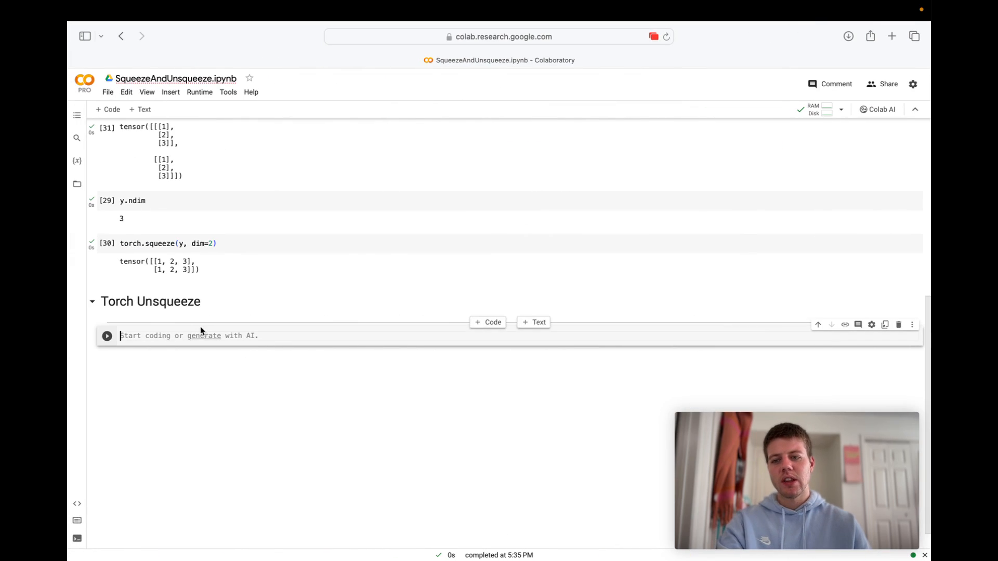
pyautogui.scroll(10, 211, 318)
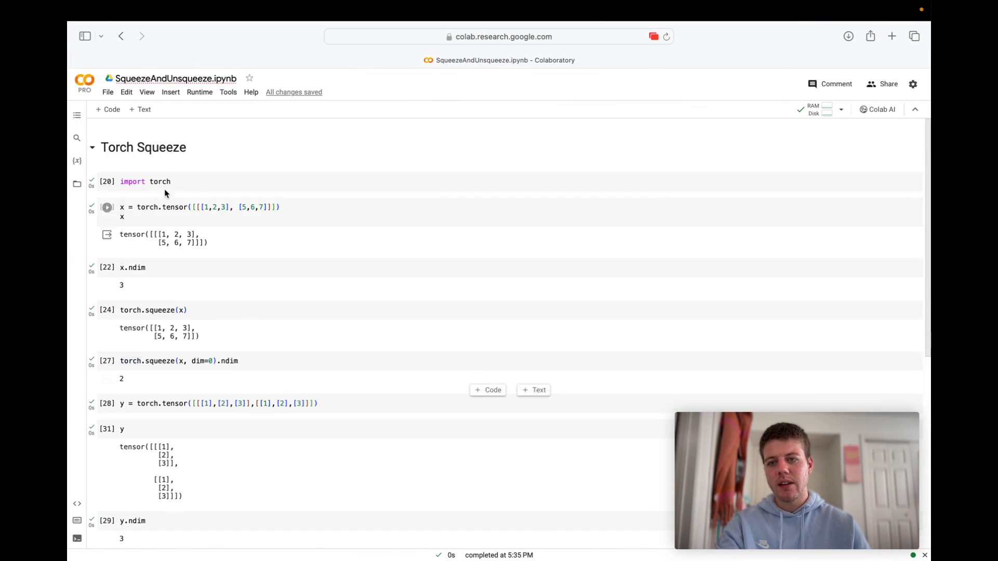
pyautogui.scroll(-8, 226, 312)
pyautogui.scroll(-1, 295, 380)
pyautogui.click(398, 392)
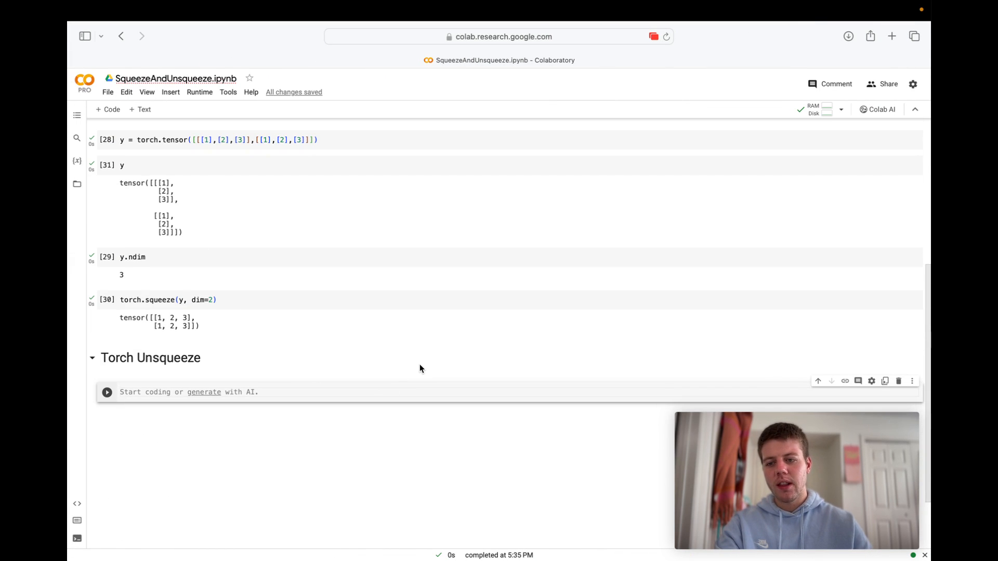
pyautogui.write('x')
pyautogui.scroll(10, 419, 364)
pyautogui.scroll(-10, 419, 365)
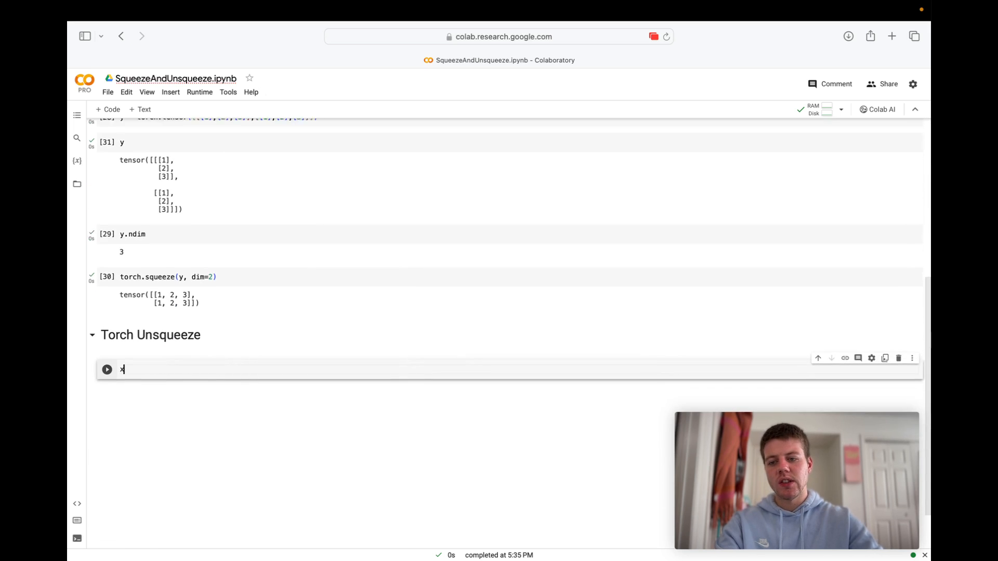
pyautogui.write('= [')
pyautogui.write('torc')
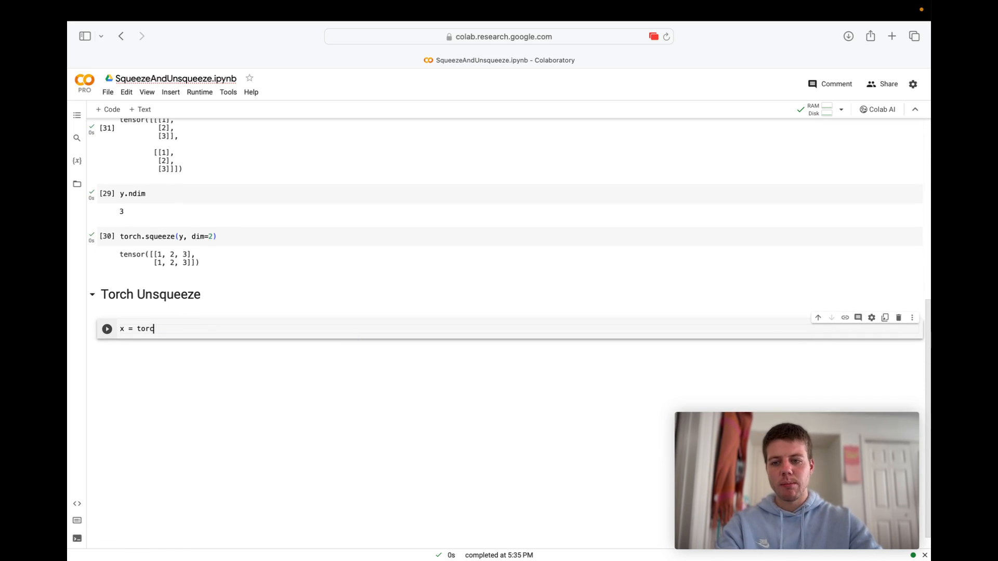
pyautogui.write('[1,2,3')
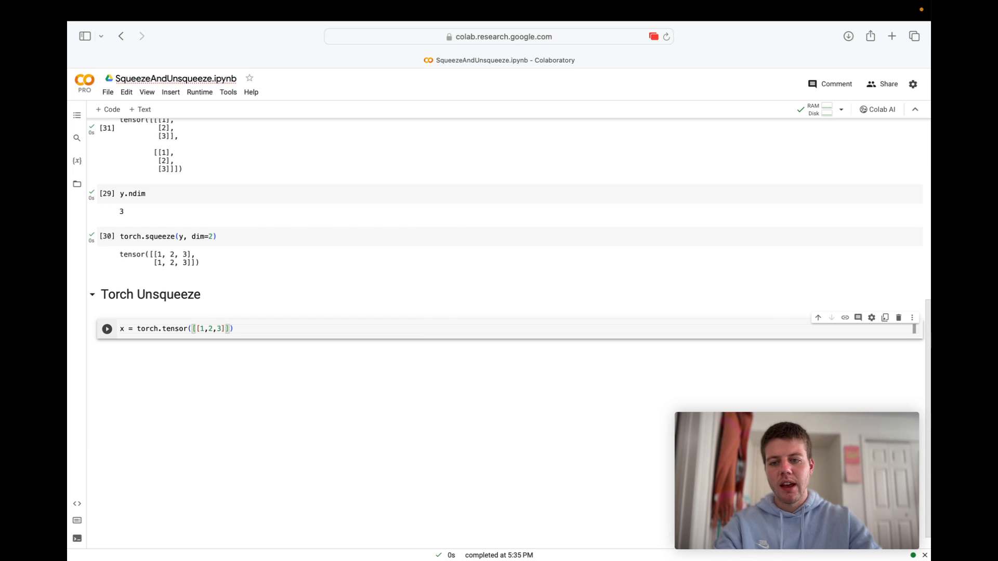
pyautogui.write('],[4,5,6')
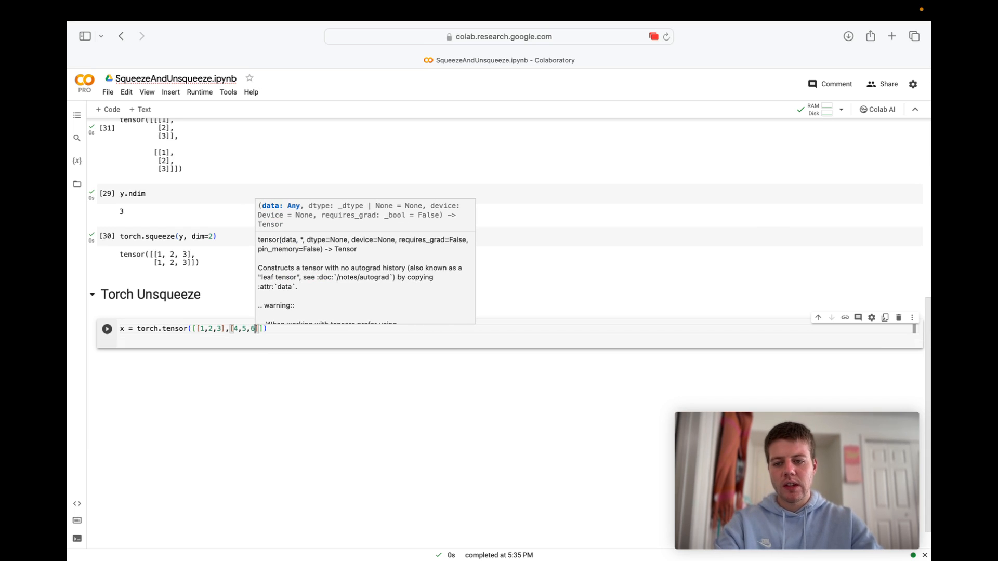
pyautogui.hotkey('shift', 'Return')
pyautogui.write('x')
# Display x and run x.ndim to show it reports 2 dimensions
pyautogui.hotkey('shift', 'Return')
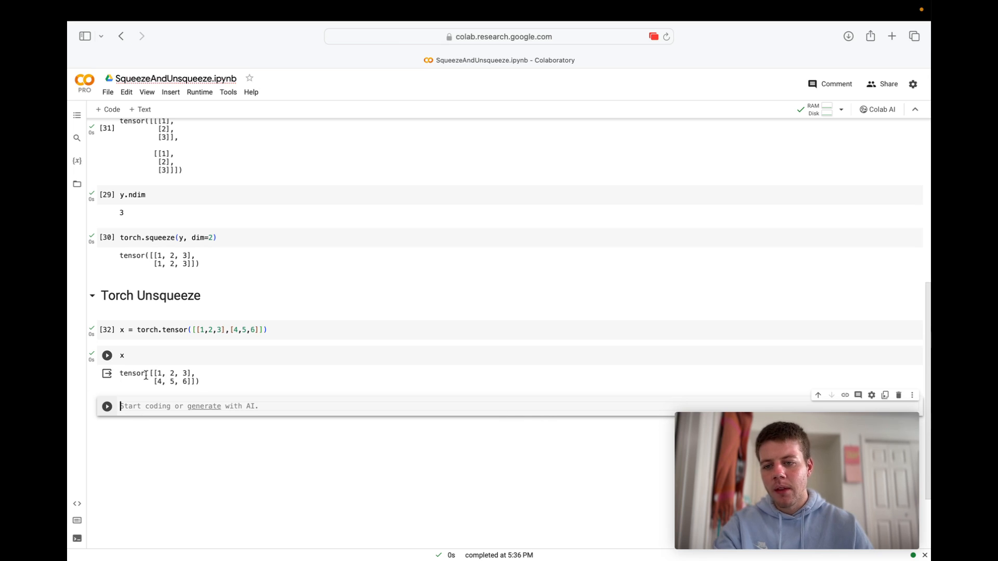
pyautogui.click(190, 361)
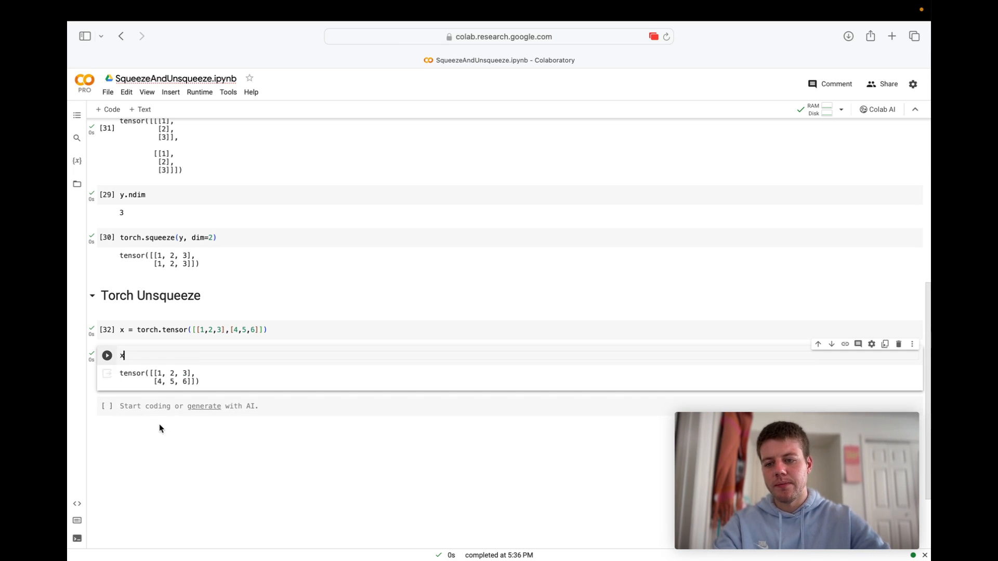
pyautogui.press('Down')
pyautogui.write('x.ndim')
pyautogui.hotkey('shift', 'Return')
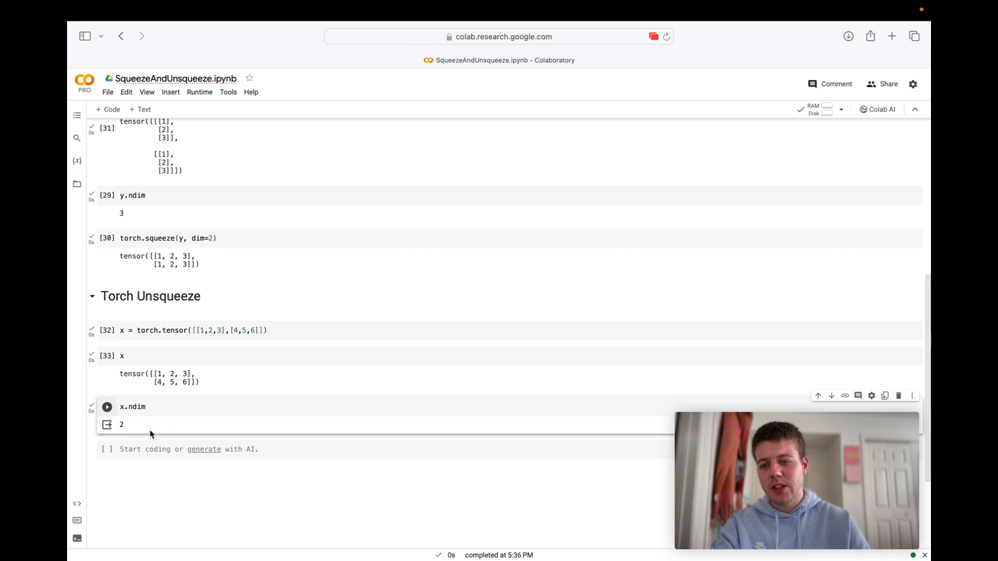
# Write torch.unsqueeze(x, dim=0) in a new cell and run it
pyautogui.click(313, 449)
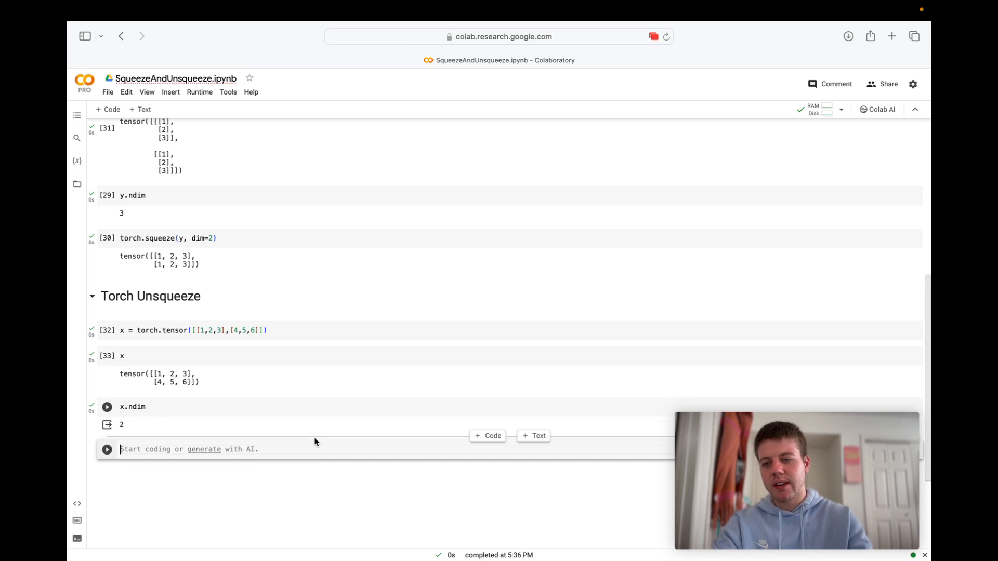
pyautogui.write('x.')
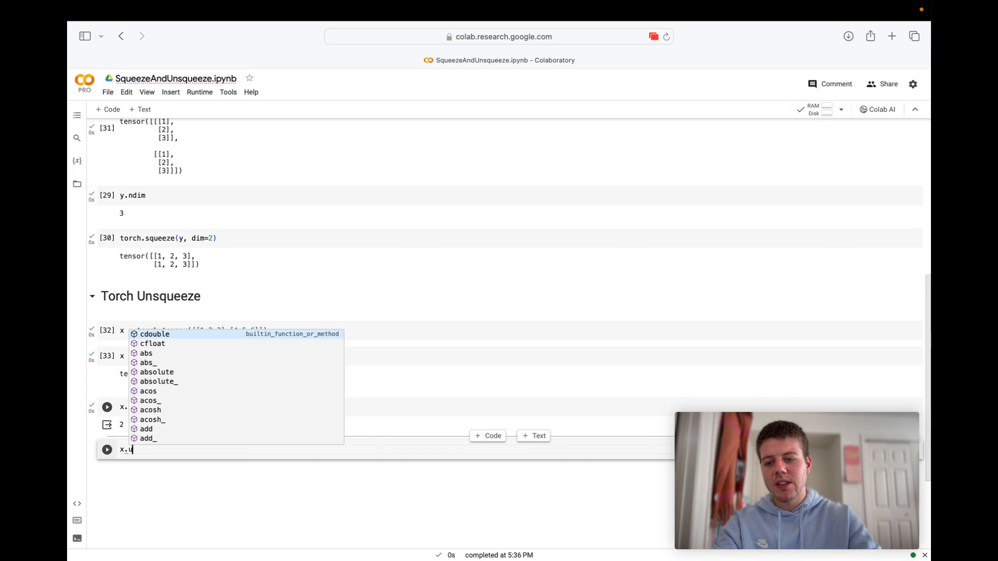
pyautogui.write('ueeze(di')
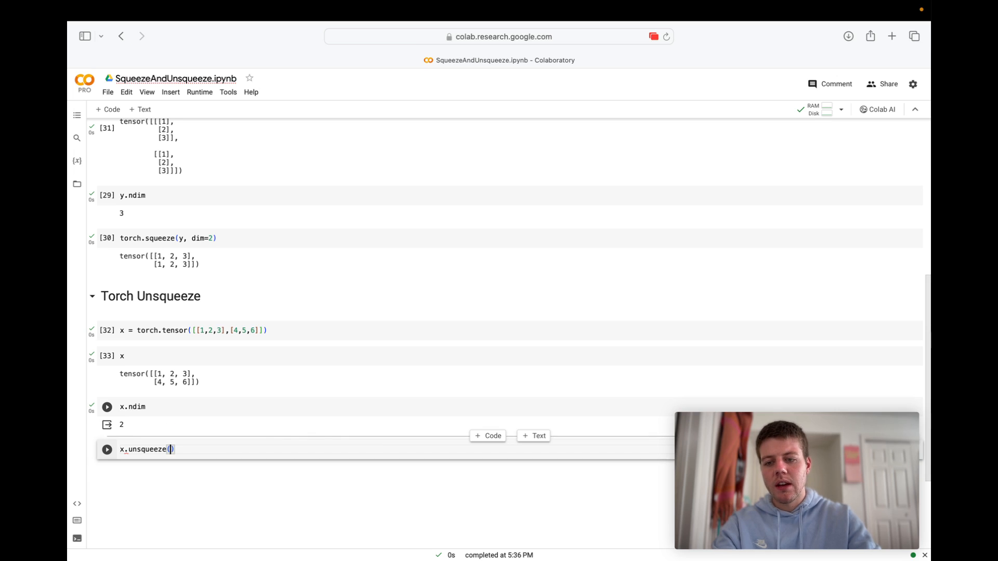
pyautogui.write('m=0')
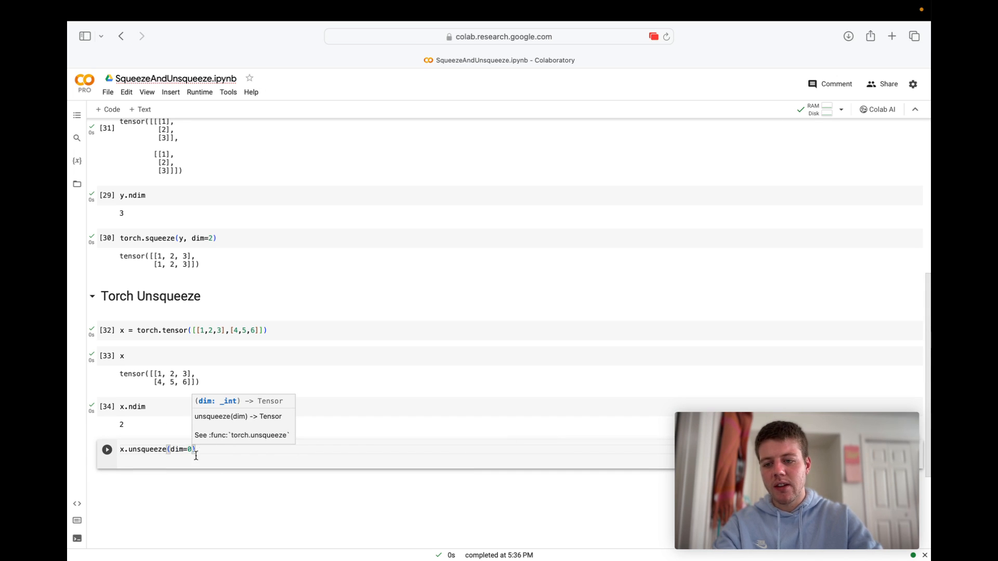
pyautogui.click(174, 450)
pyautogui.moveTo(128, 450); pyautogui.dragTo(119, 449)
pyautogui.write('r')
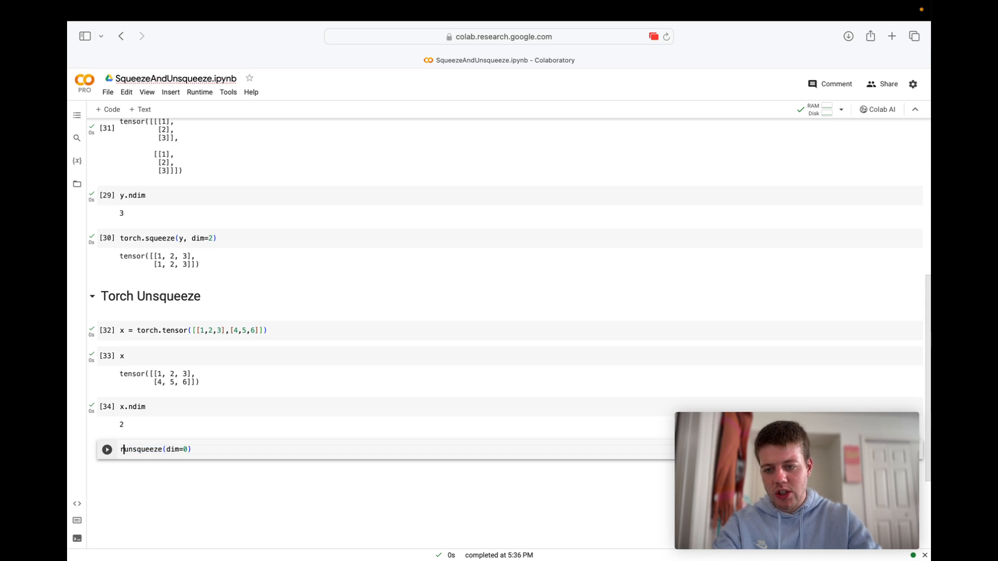
pyautogui.write('orch.')
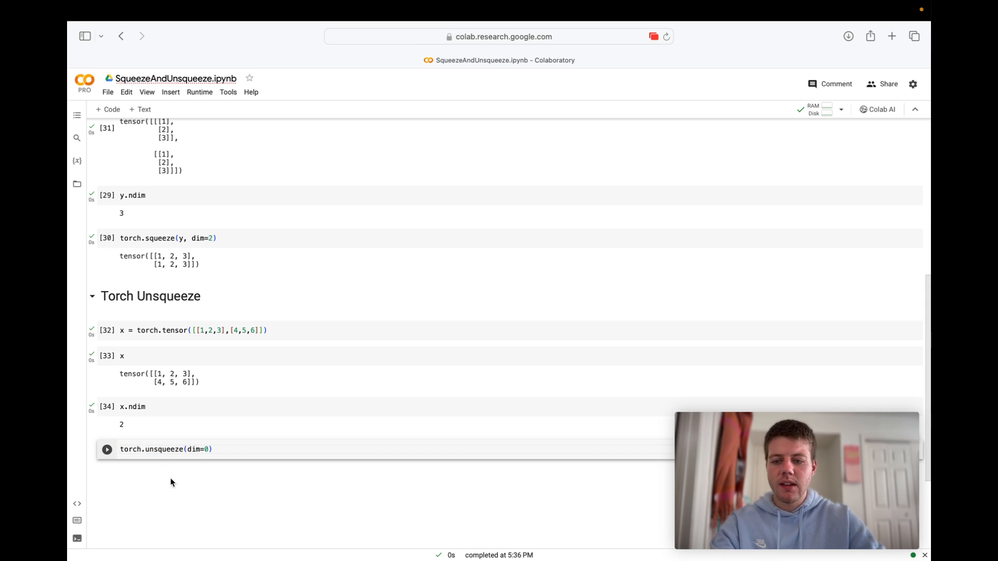
pyautogui.click(188, 449)
pyautogui.write('x,')
pyautogui.hotkey('shift', 'Return')
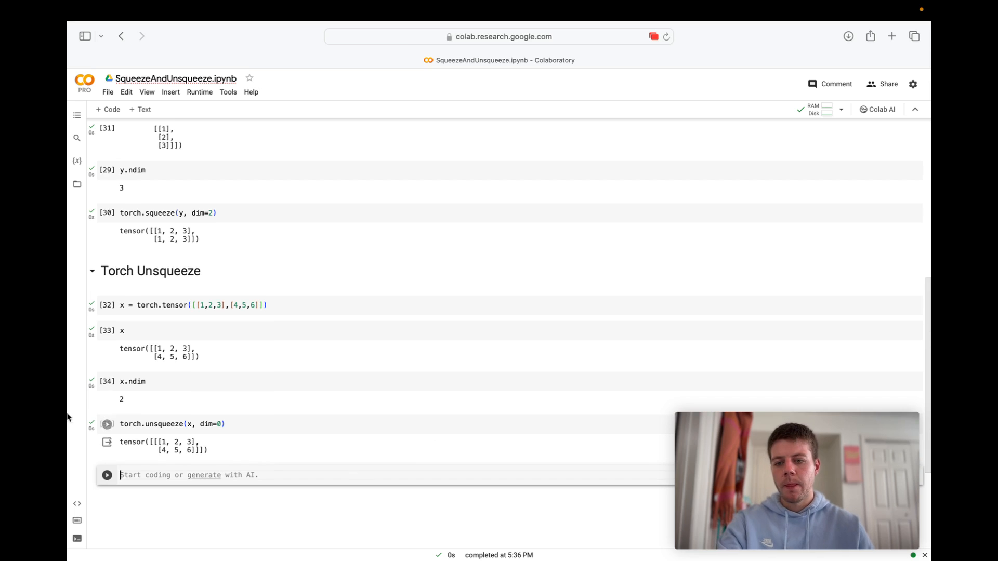
# Change dim to 1 and rerun, getting the tensor [[[1,2,3]],[[4,5,6]]]
pyautogui.click(153, 441)
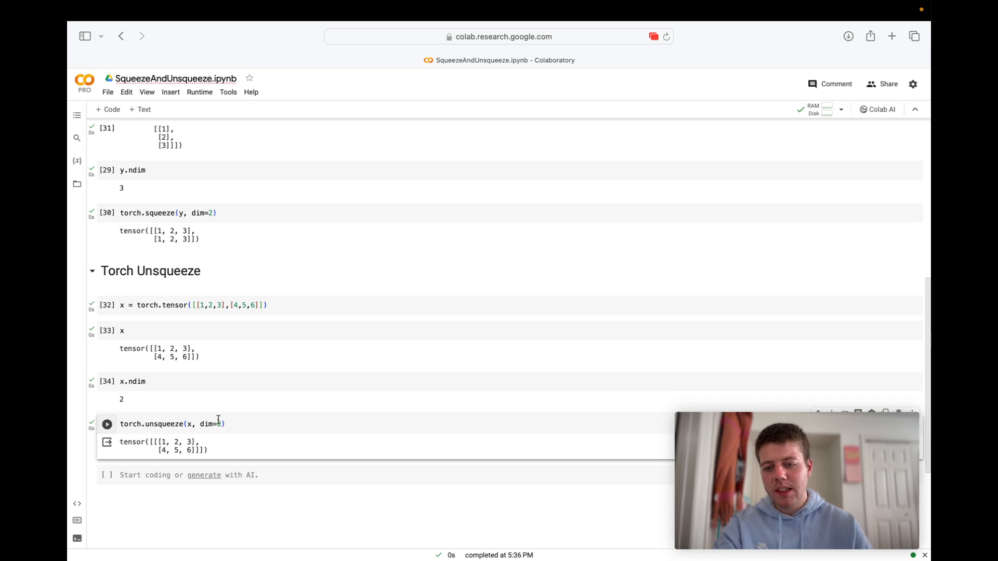
pyautogui.press('BackSpace')
pyautogui.press('BackSpace')
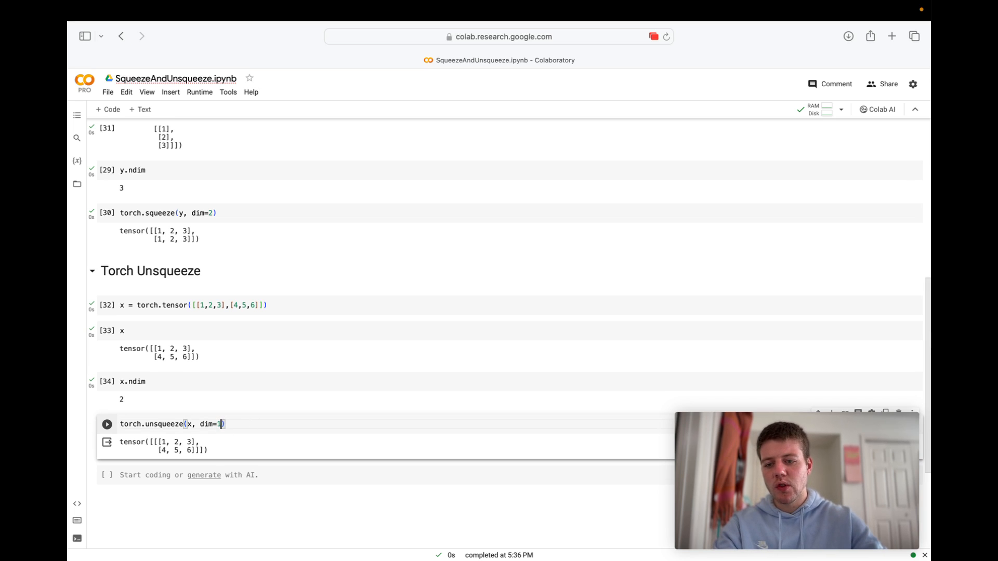
pyautogui.write('1)')
pyautogui.hotkey('shift', 'Return')
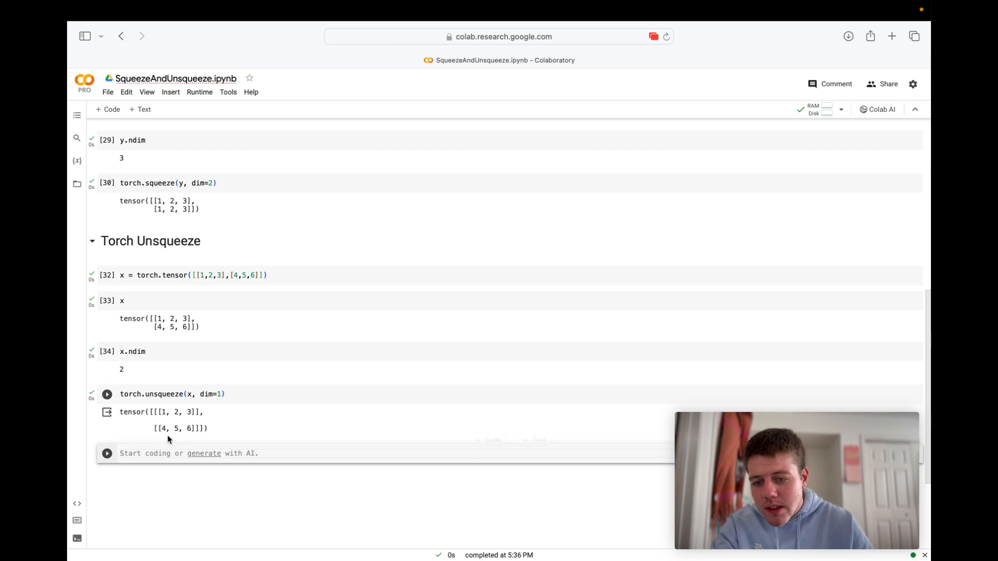
# Change dim to 2 and rerun, returning [[[1],[2],[3]],[[4],[5],[6]]]
pyautogui.tripleClick(156, 412)
pyautogui.click(220, 394)
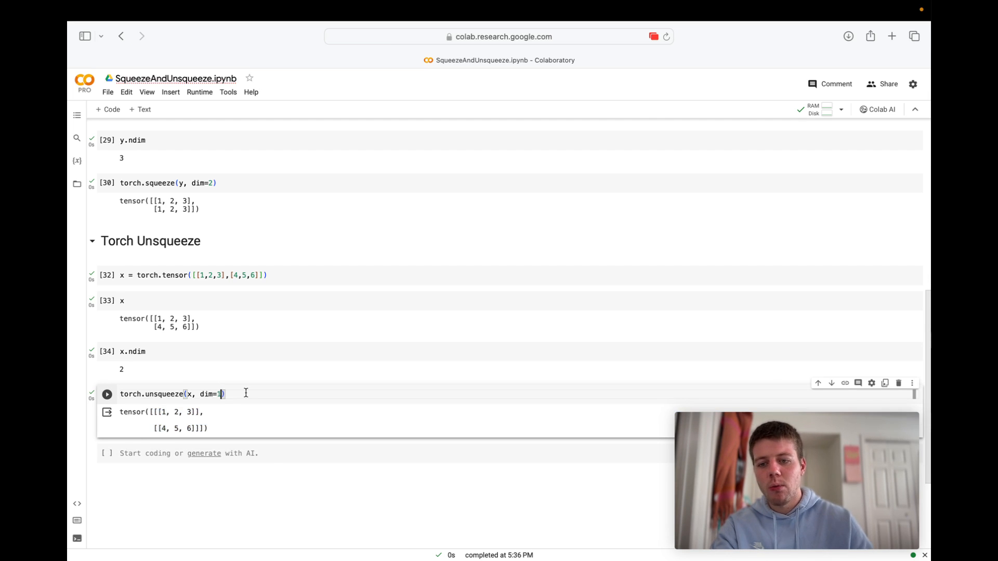
pyautogui.press('BackSpace')
pyautogui.write('2')
pyautogui.hotkey('shift', 'Return')
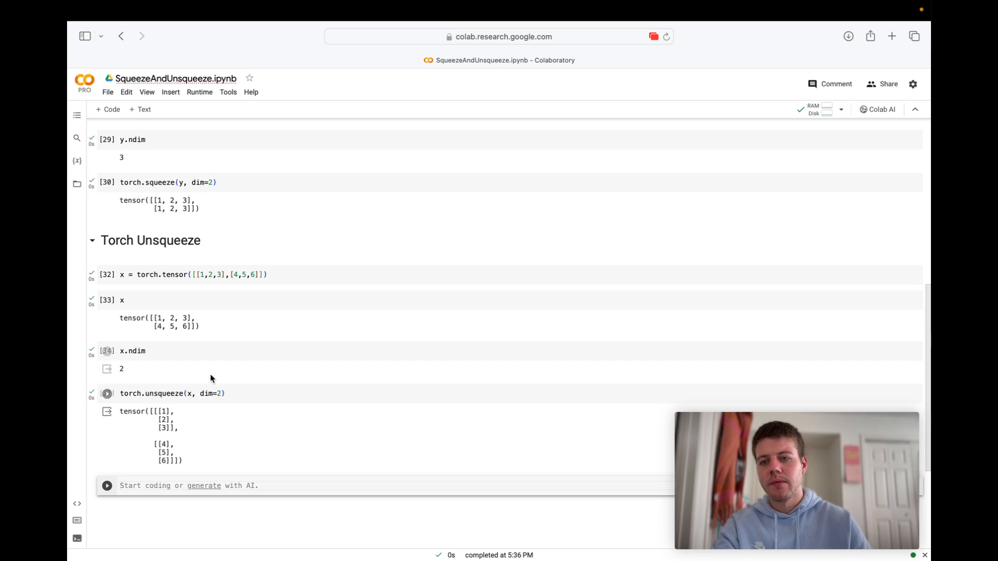
pyautogui.scroll(4, 182, 303)
pyautogui.scroll(3, 182, 303)
pyautogui.scroll(-4, 182, 303)
pyautogui.scroll(-2, 182, 302)
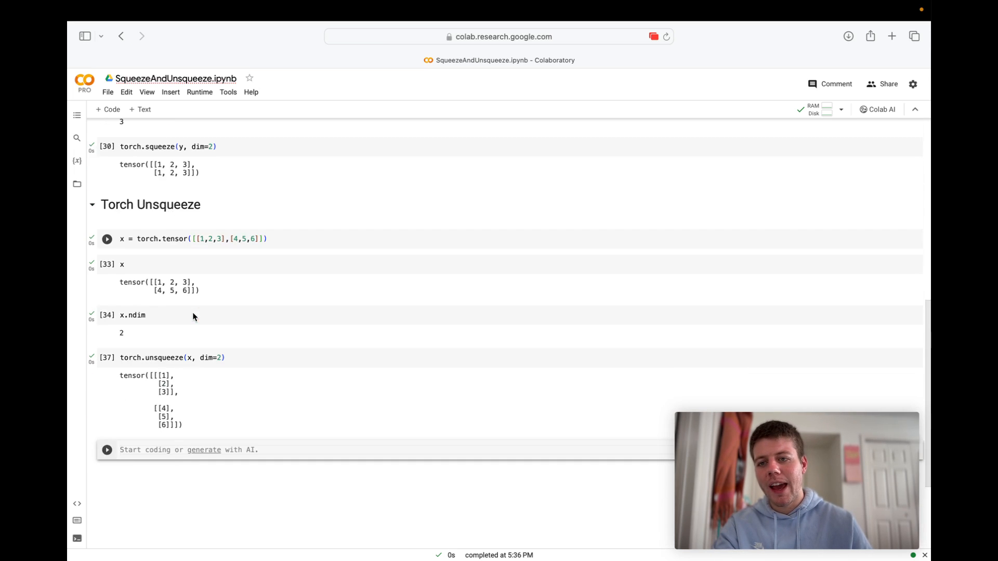
pyautogui.scroll(-3, 182, 233)
# Highlight the dim 2 unsqueeze code line, its arguments and its output to point them out
pyautogui.click(125, 367)
pyautogui.tripleClick(165, 406)
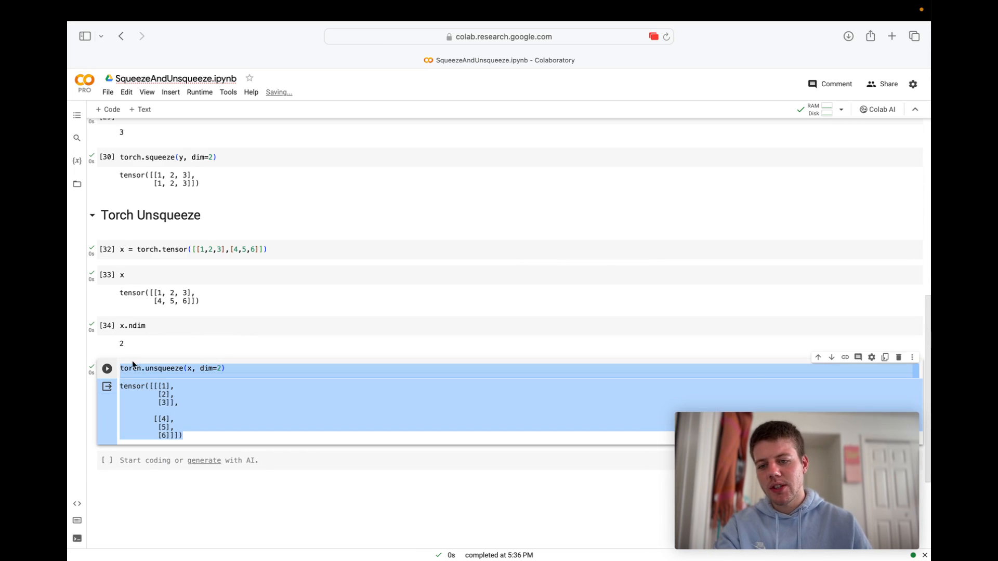
pyautogui.click(208, 426)
pyautogui.tripleClick(222, 369)
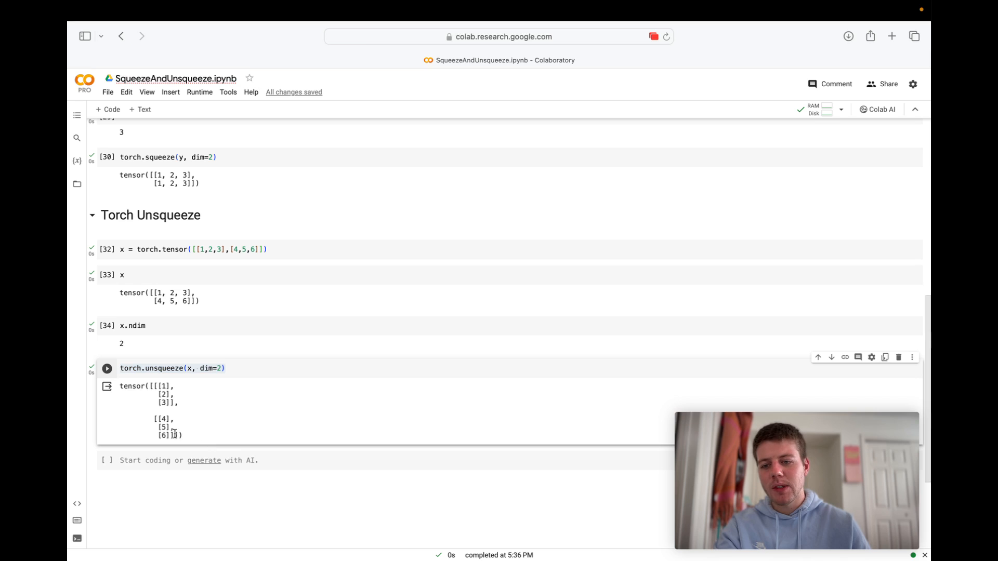
pyautogui.click(226, 368)
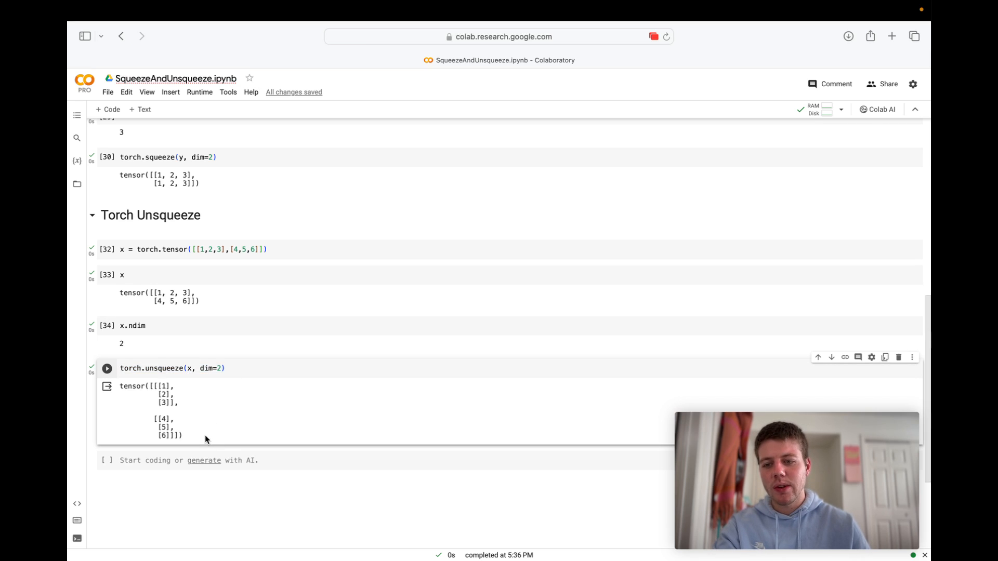
pyautogui.moveTo(161, 393); pyautogui.dragTo(183, 435)
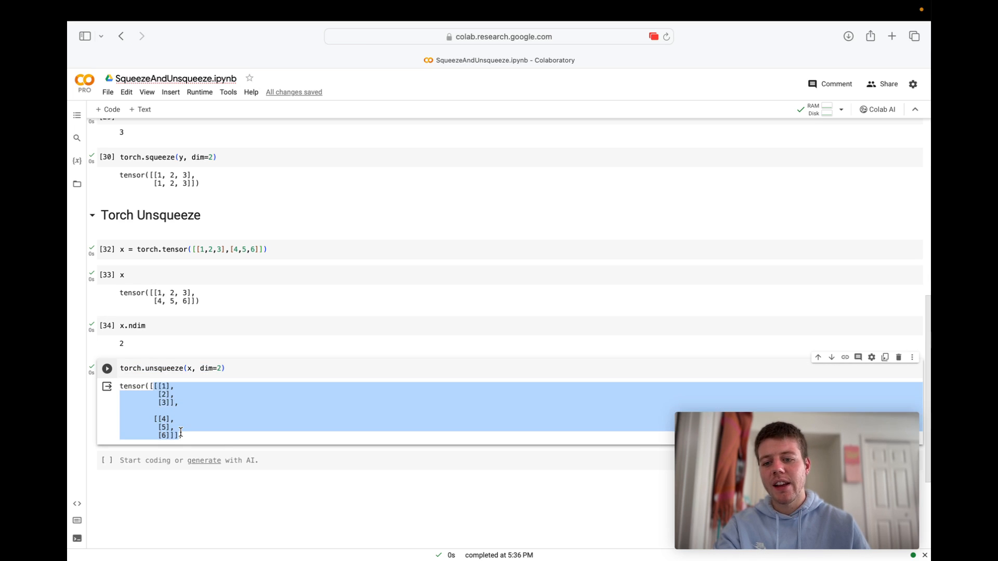
pyautogui.click(204, 378)
pyautogui.moveTo(224, 369); pyautogui.dragTo(188, 370)
pyautogui.scroll(10, 188, 370)
pyautogui.scroll(5, 189, 370)
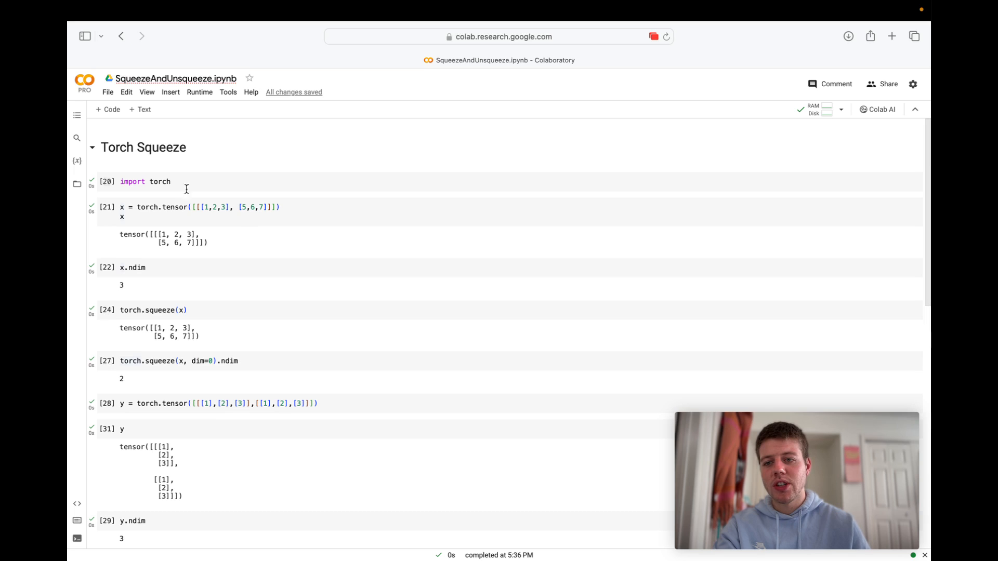
# Compare the dim 2 output against the original tensor x definition in the earlier cell
pyautogui.moveTo(288, 215); pyautogui.dragTo(109, 228)
pyautogui.scroll(-5, 214, 383)
pyautogui.scroll(-5, 213, 383)
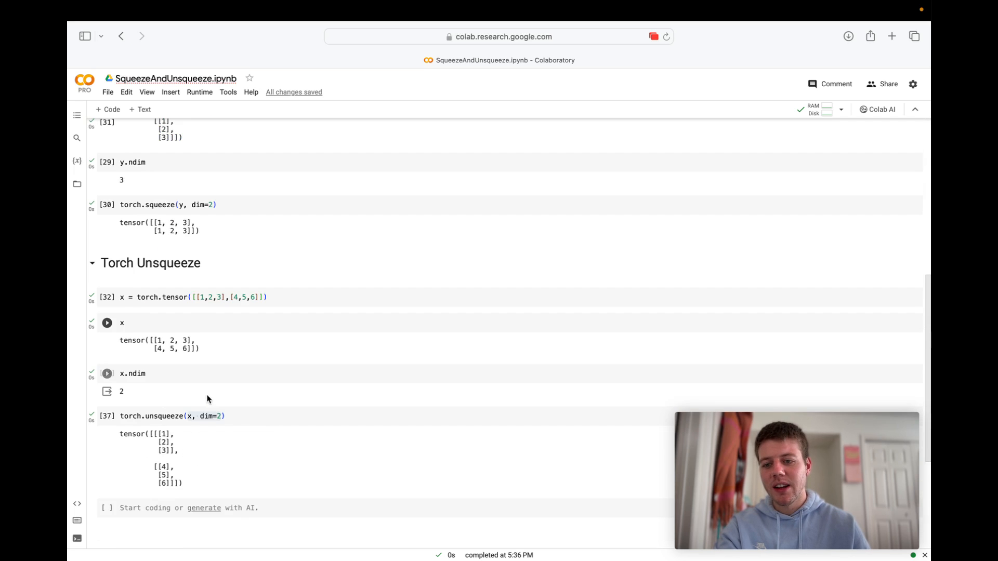
pyautogui.scroll(-5, 214, 382)
pyautogui.moveTo(226, 308); pyautogui.dragTo(120, 307)
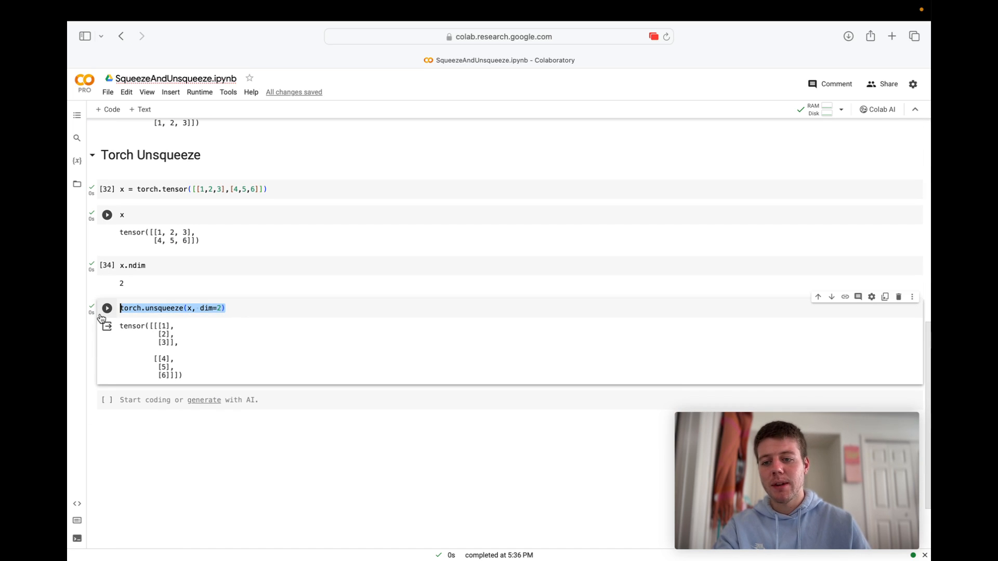
pyautogui.click(187, 371)
pyautogui.moveTo(187, 378); pyautogui.dragTo(82, 322)
pyautogui.click(179, 298)
pyautogui.scroll(5, 180, 298)
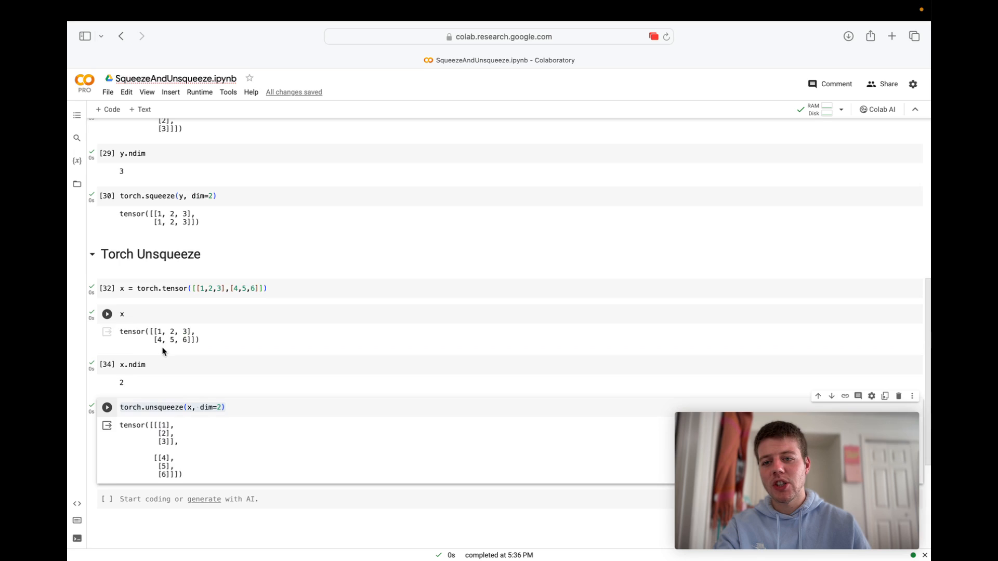
pyautogui.scroll(5, 179, 297)
pyautogui.scroll(5, 180, 298)
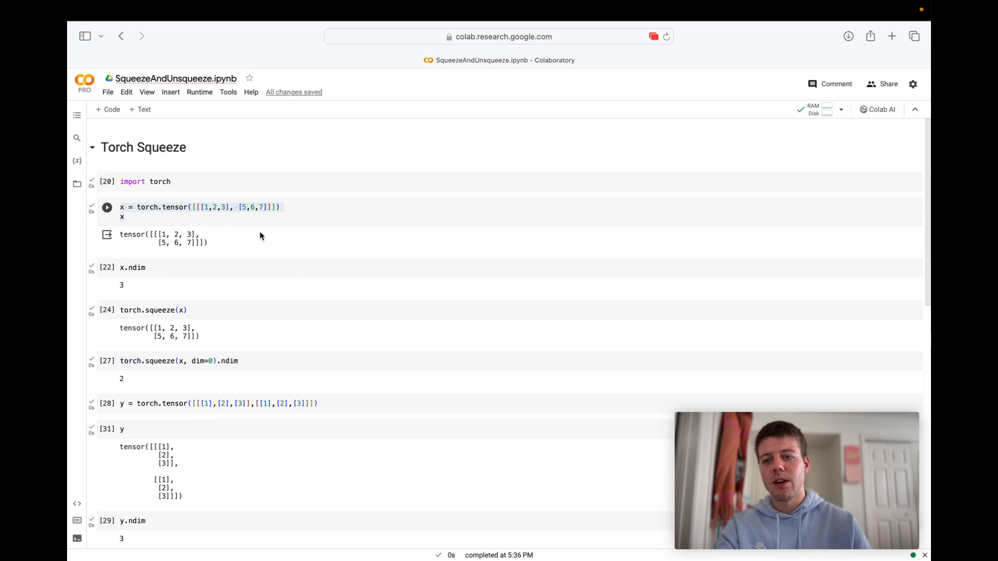
pyautogui.click(320, 211)
pyautogui.scroll(-5, 316, 212)
pyautogui.scroll(-5, 242, 343)
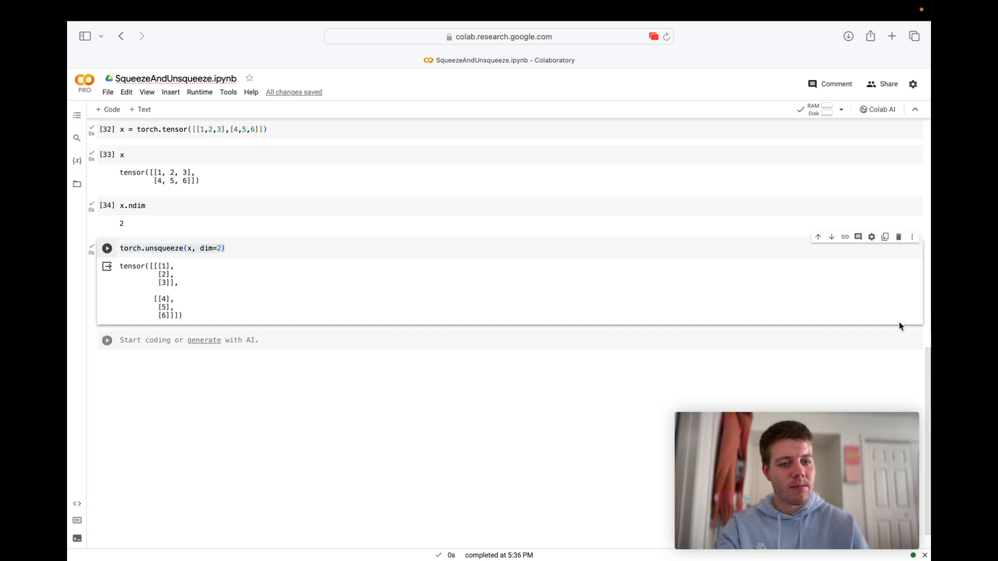
# Delete the empty trailing cell so torch.unsqueeze(x, dim=2) is the notebook's last cell
pyautogui.click(894, 340)
pyautogui.click(899, 331)
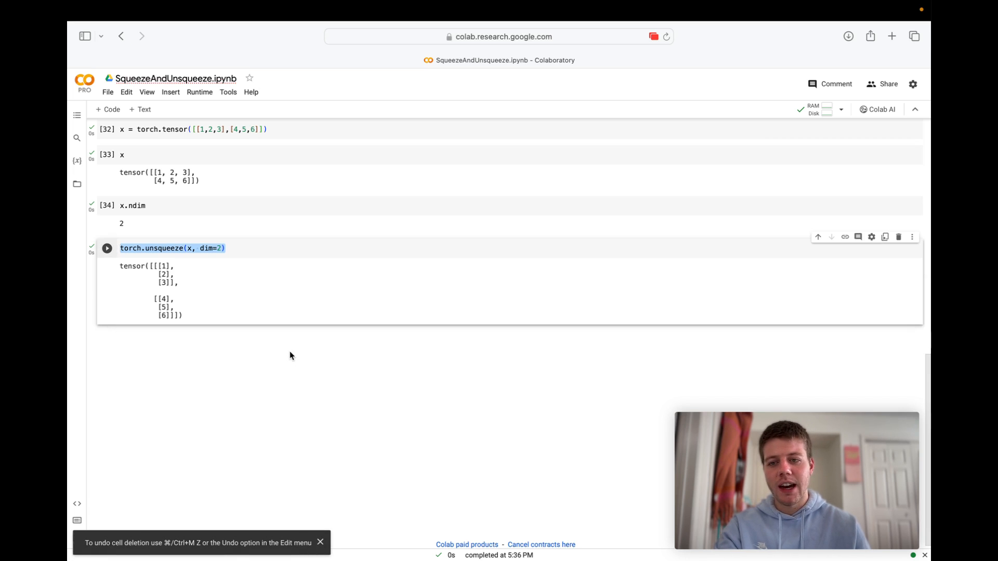
pyautogui.scroll(3, 249, 347)
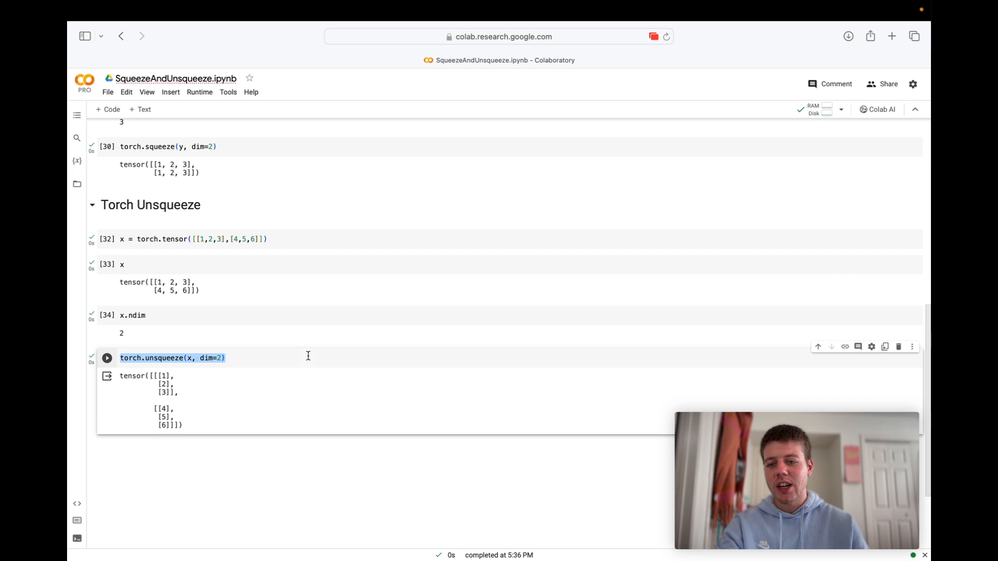
pyautogui.click(257, 357)
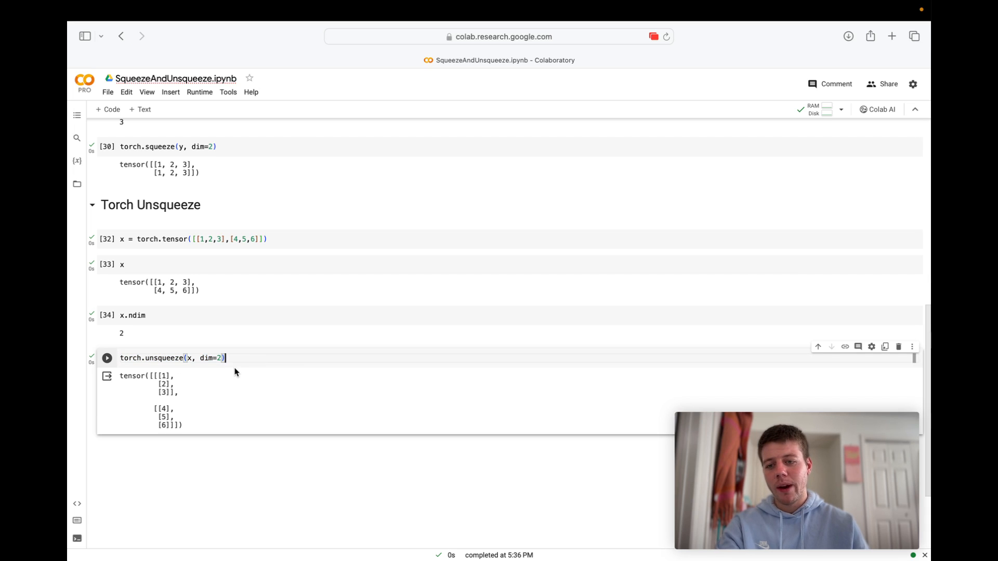